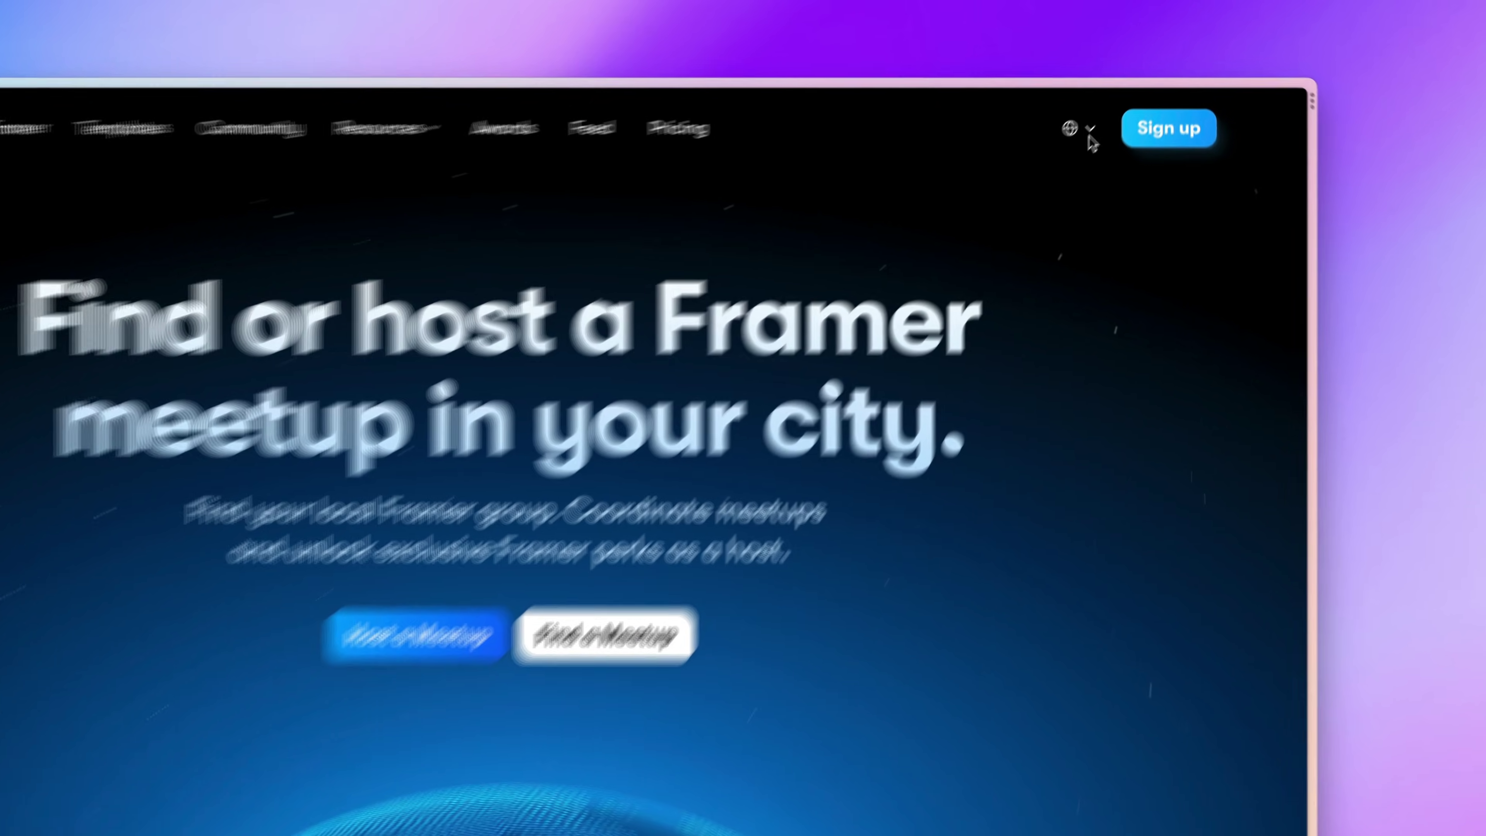
# Preview the live meetups site in Dutch, then in Chinese, using the globe language picker.
pyautogui.click(1117, 85)
pyautogui.click(1056, 224)
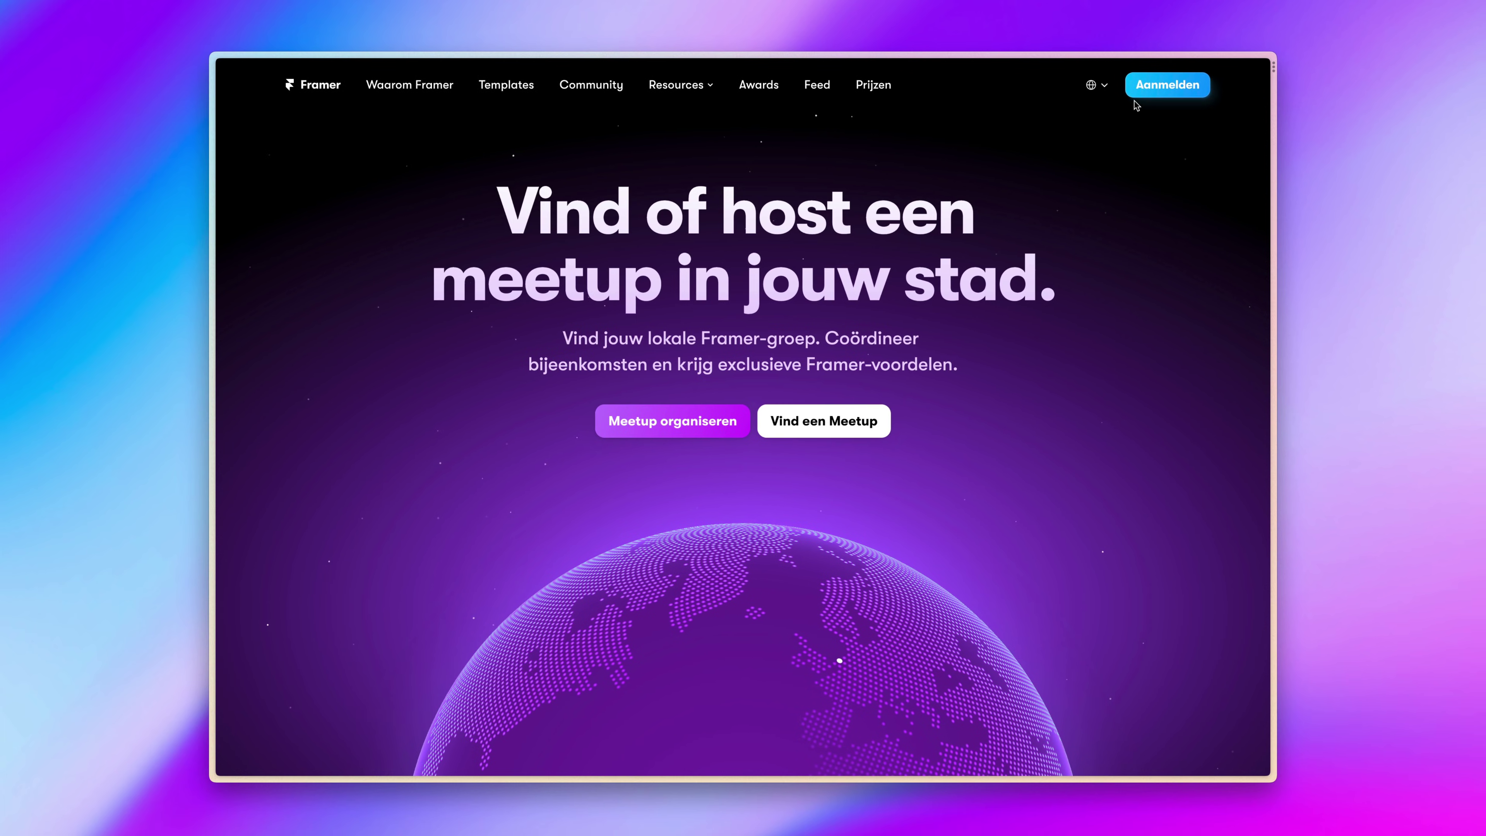
pyautogui.click(1095, 85)
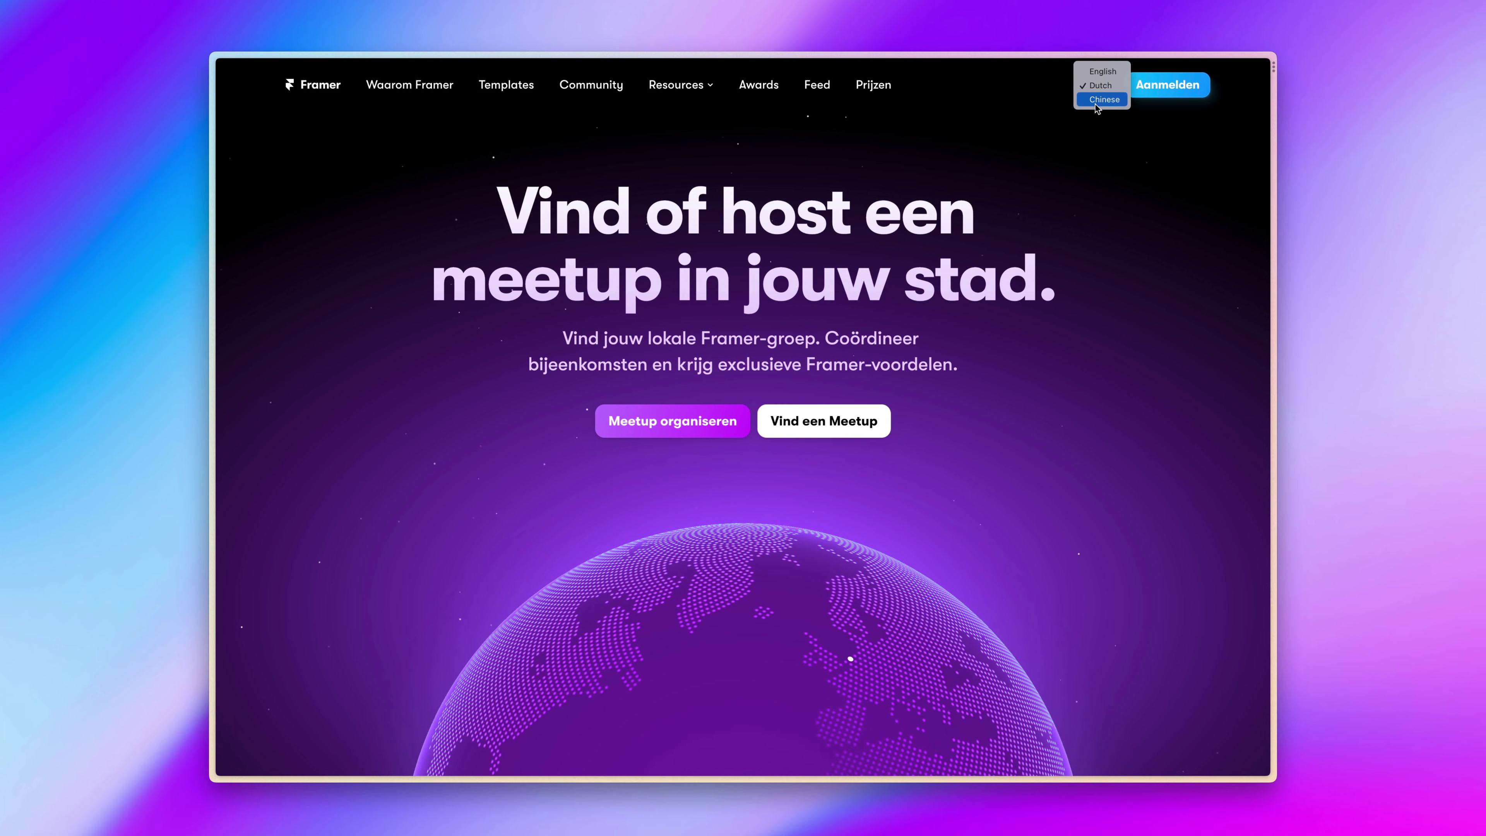
pyautogui.click(1095, 103)
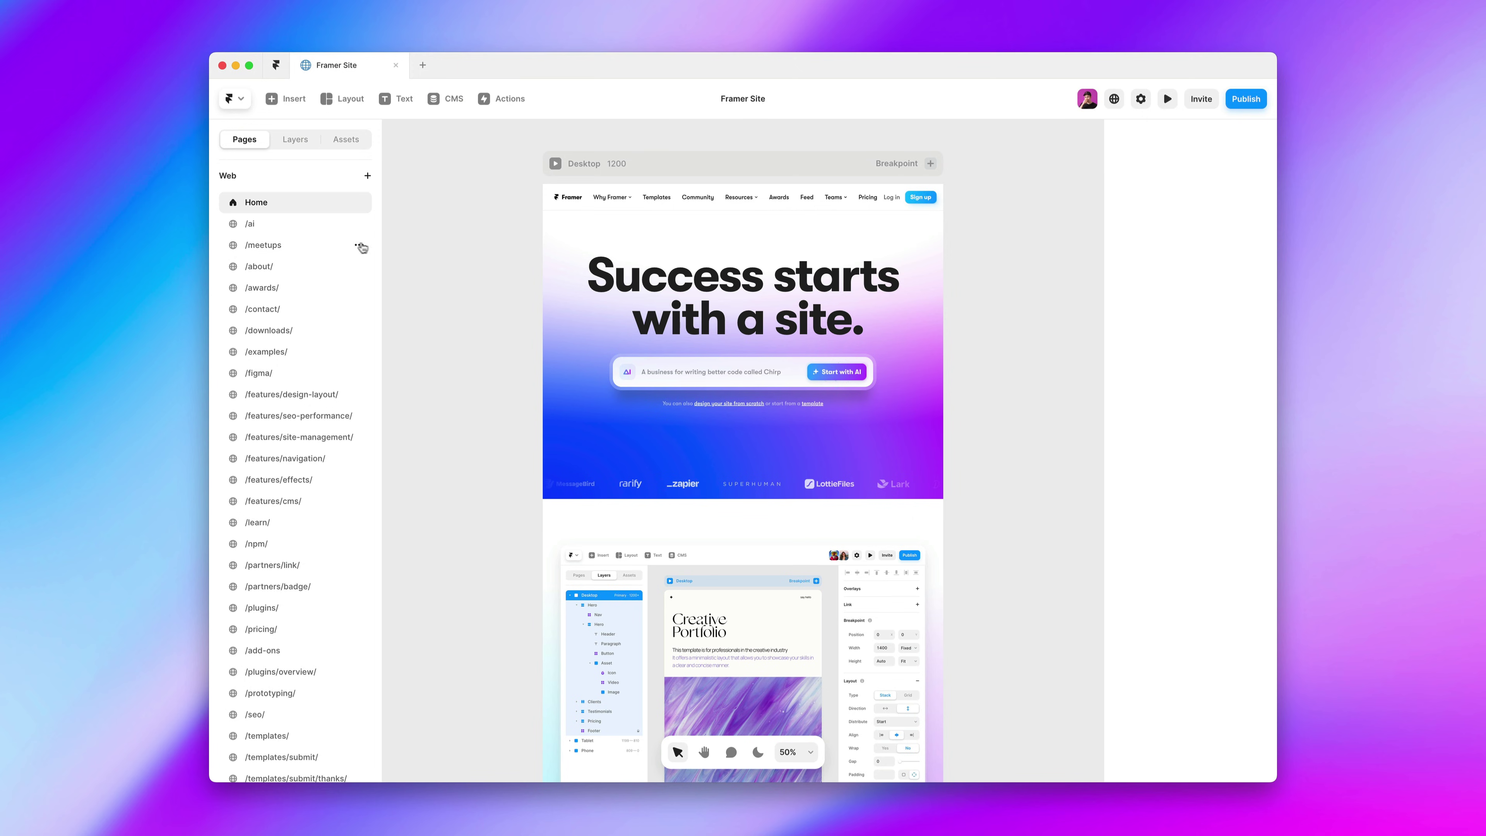
# Select the /meetups page and open the site's Localization settings.
pyautogui.click(329, 246)
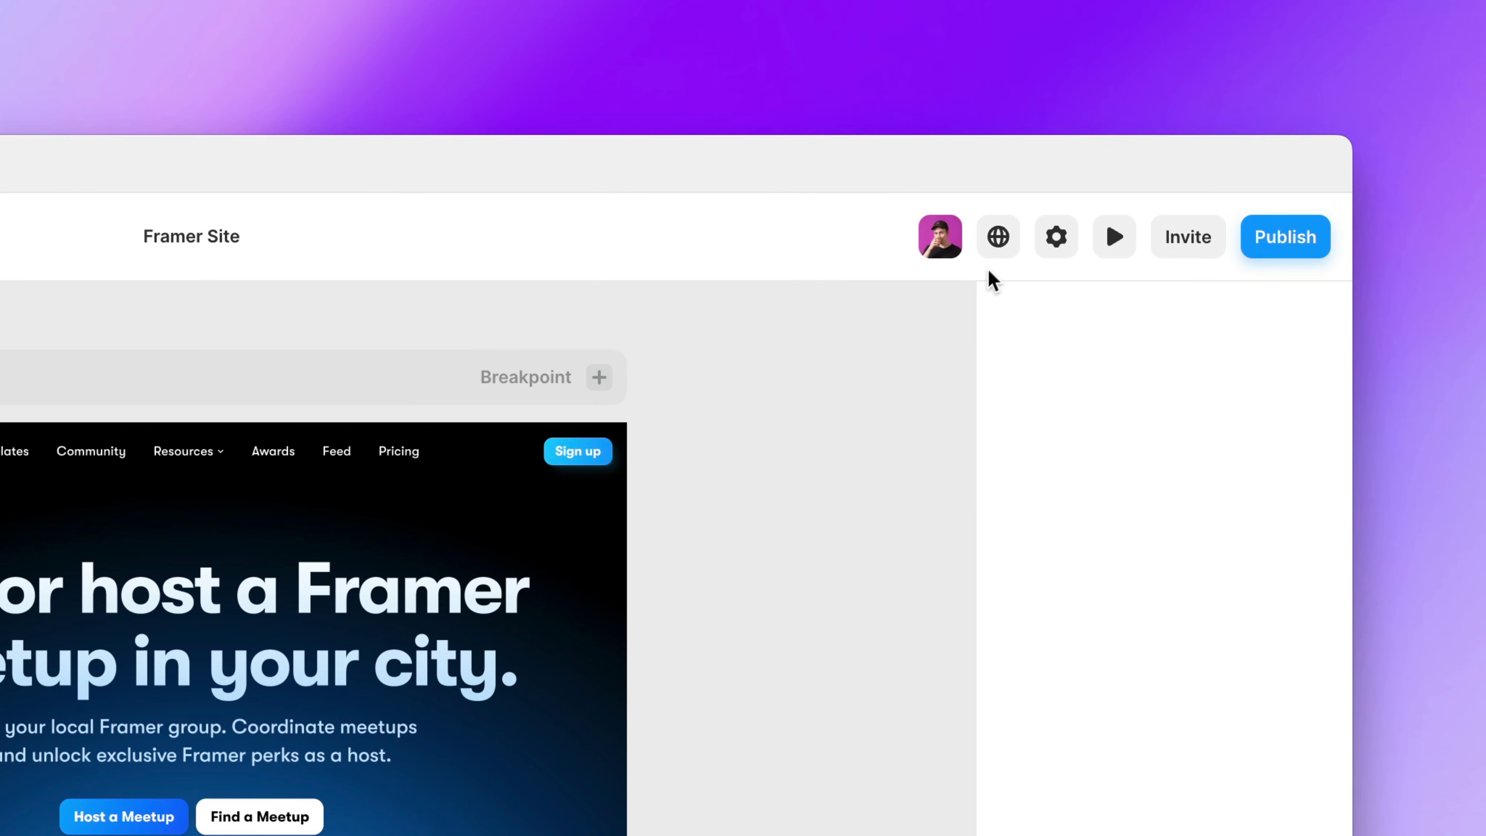
pyautogui.click(1006, 257)
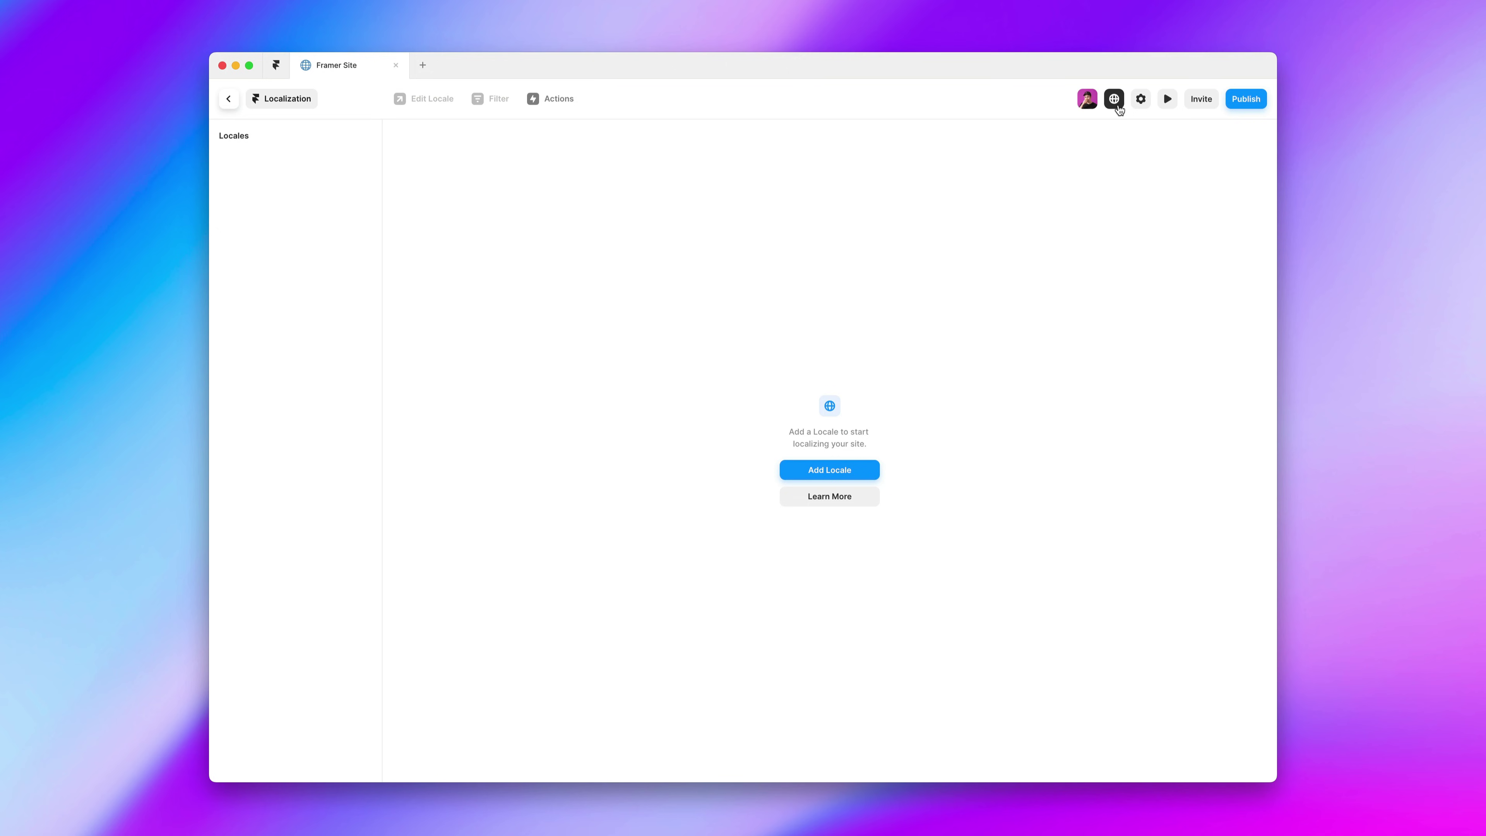
# Add a Dutch (nl) locale to the site.
pyautogui.click(871, 469)
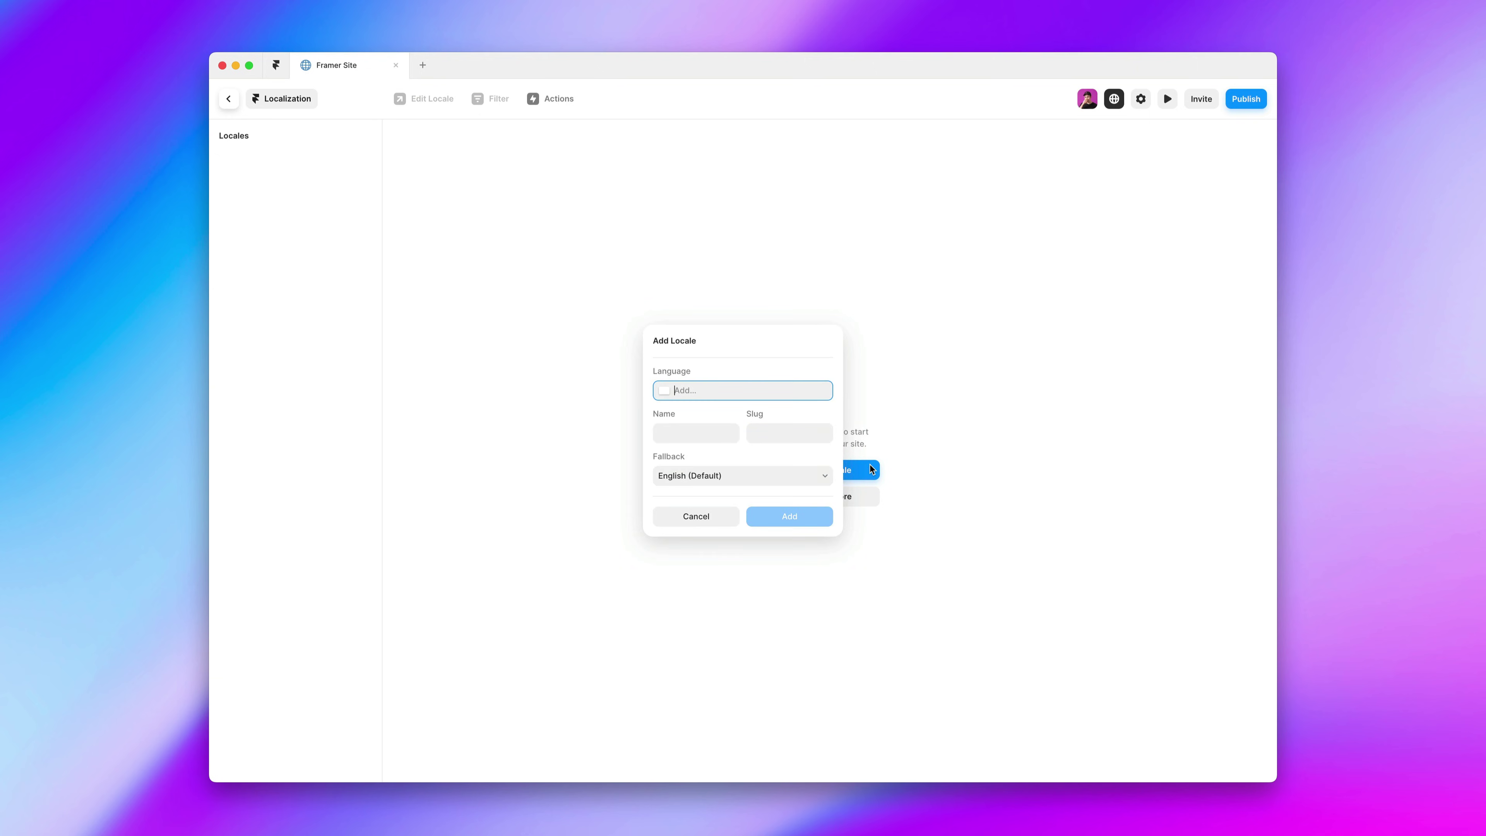
pyautogui.write('dut')
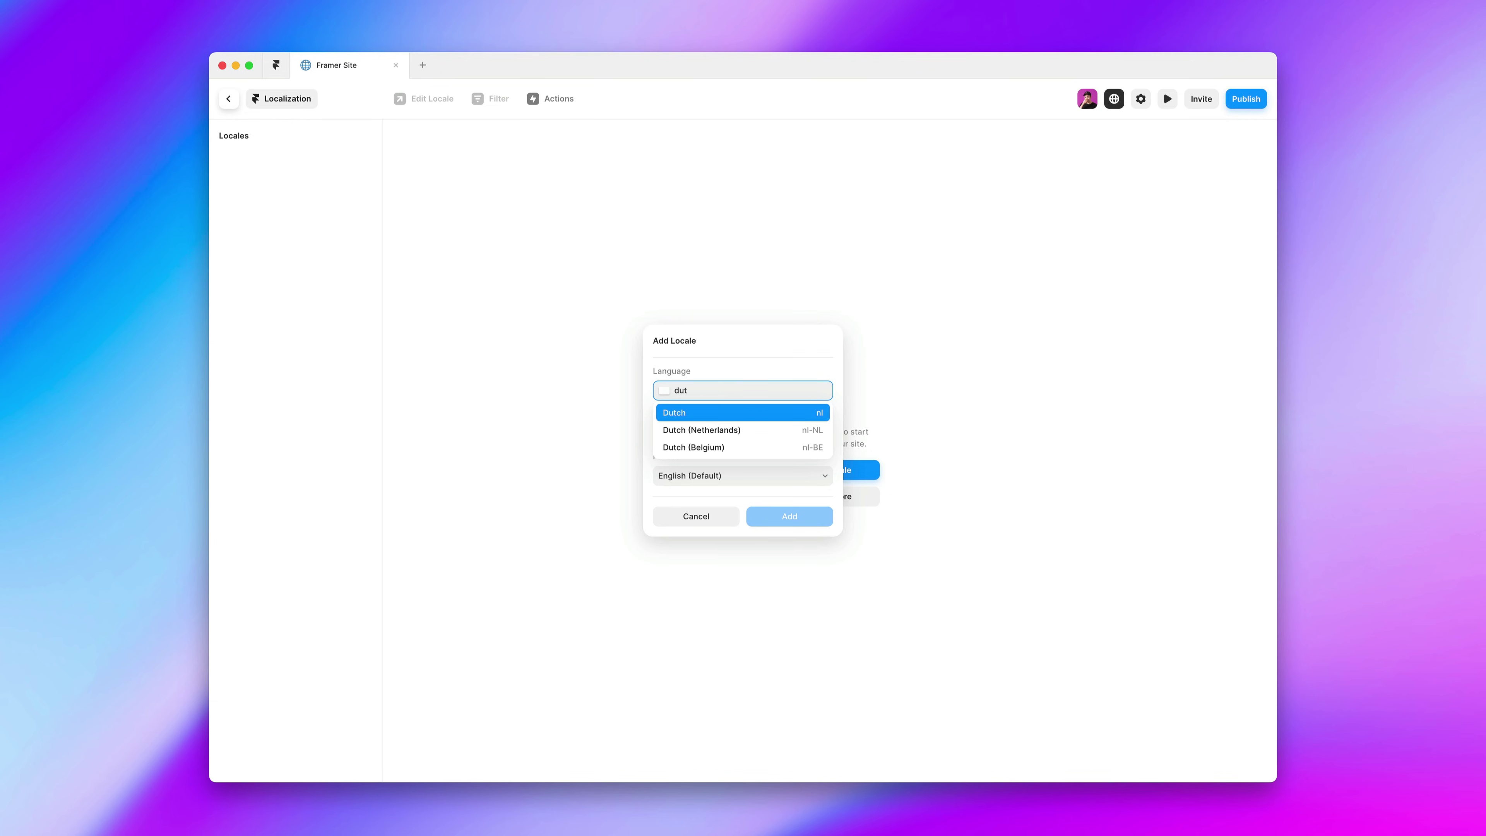
pyautogui.press('Return')
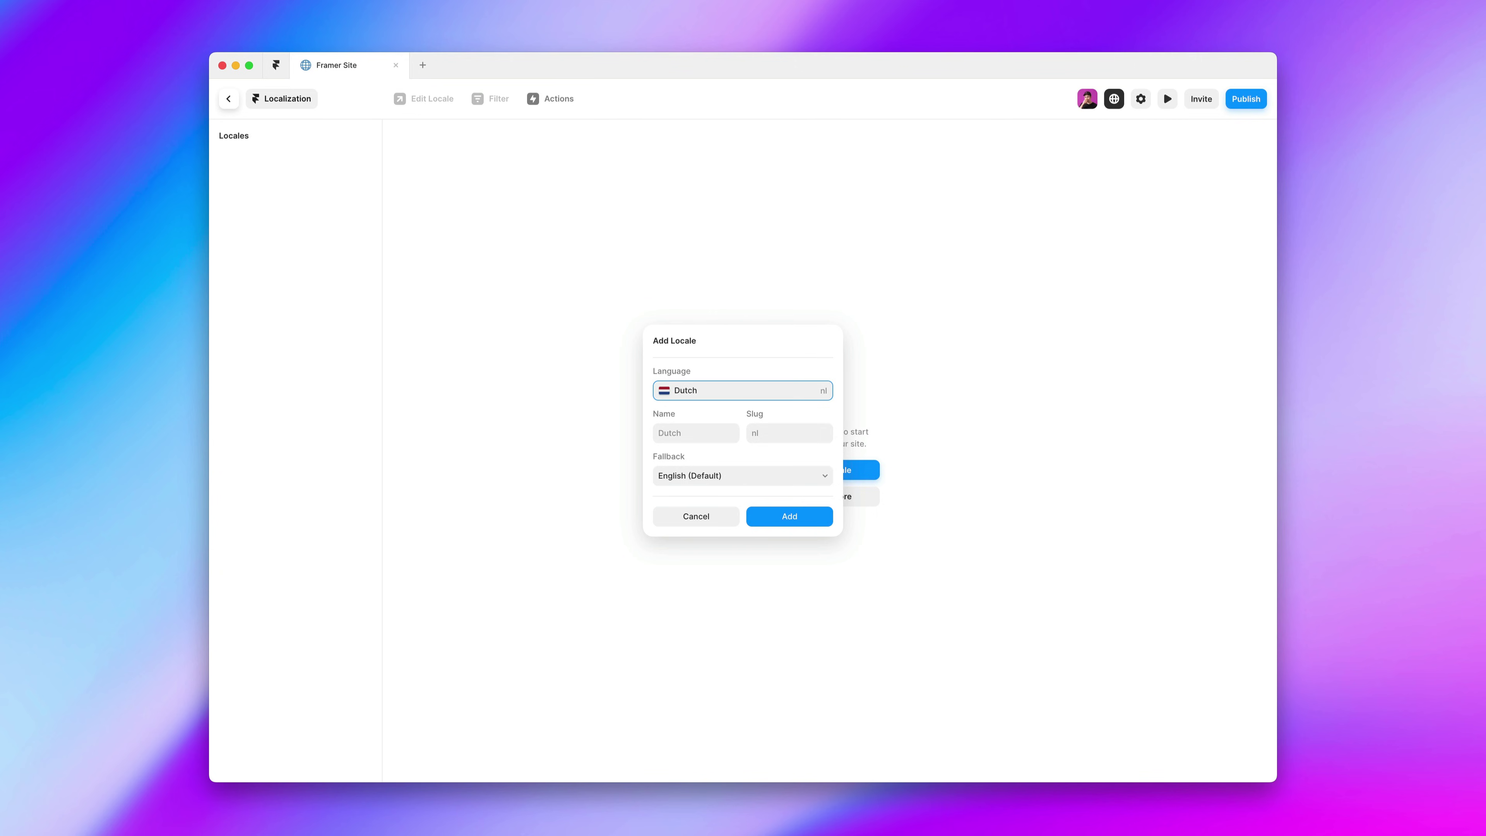
pyautogui.click(819, 514)
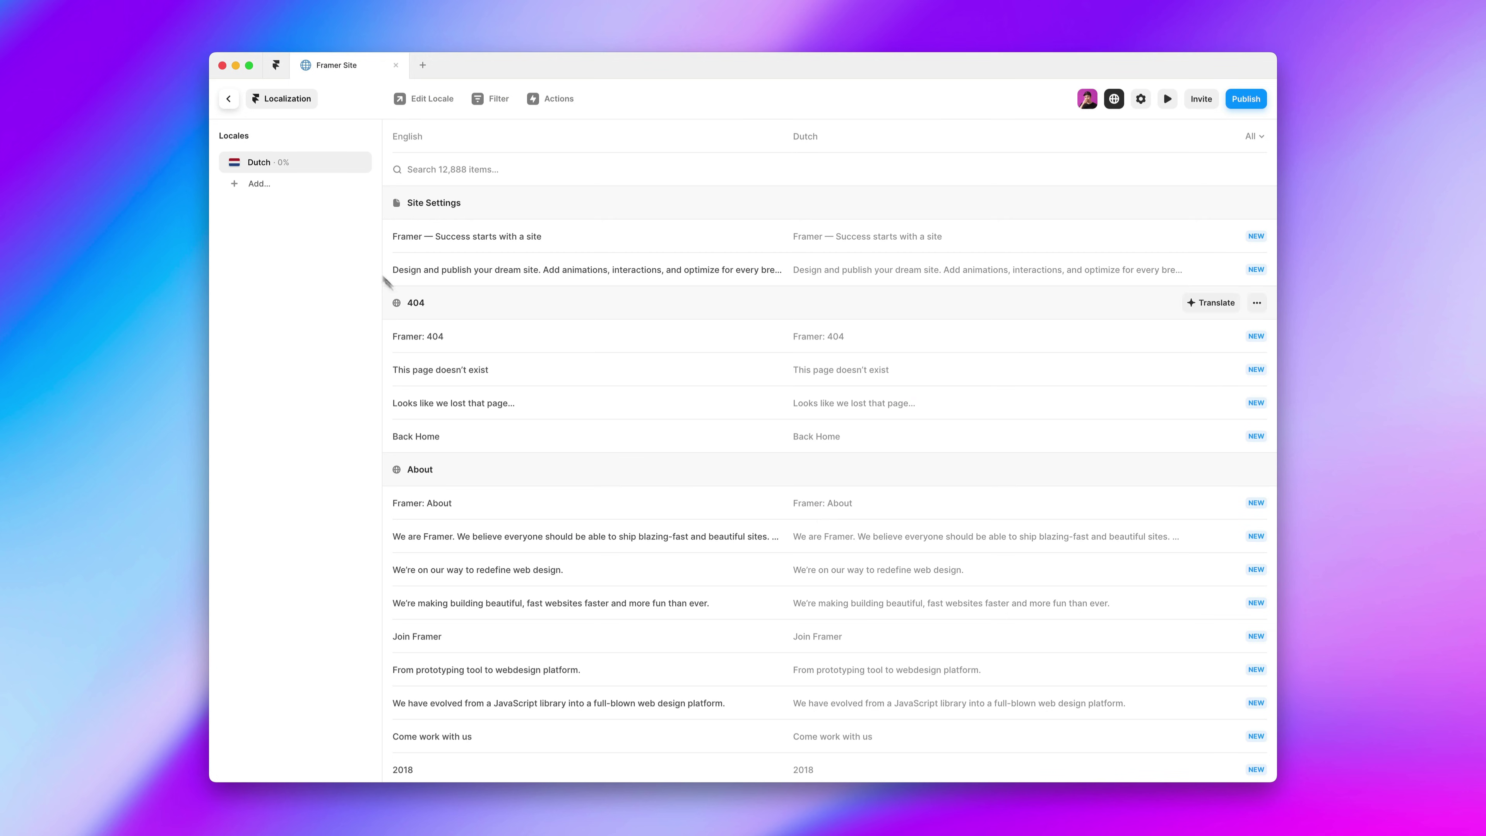
# Add a Chinese (zh) locale to the site.
pyautogui.click(296, 187)
pyautogui.write('chi')
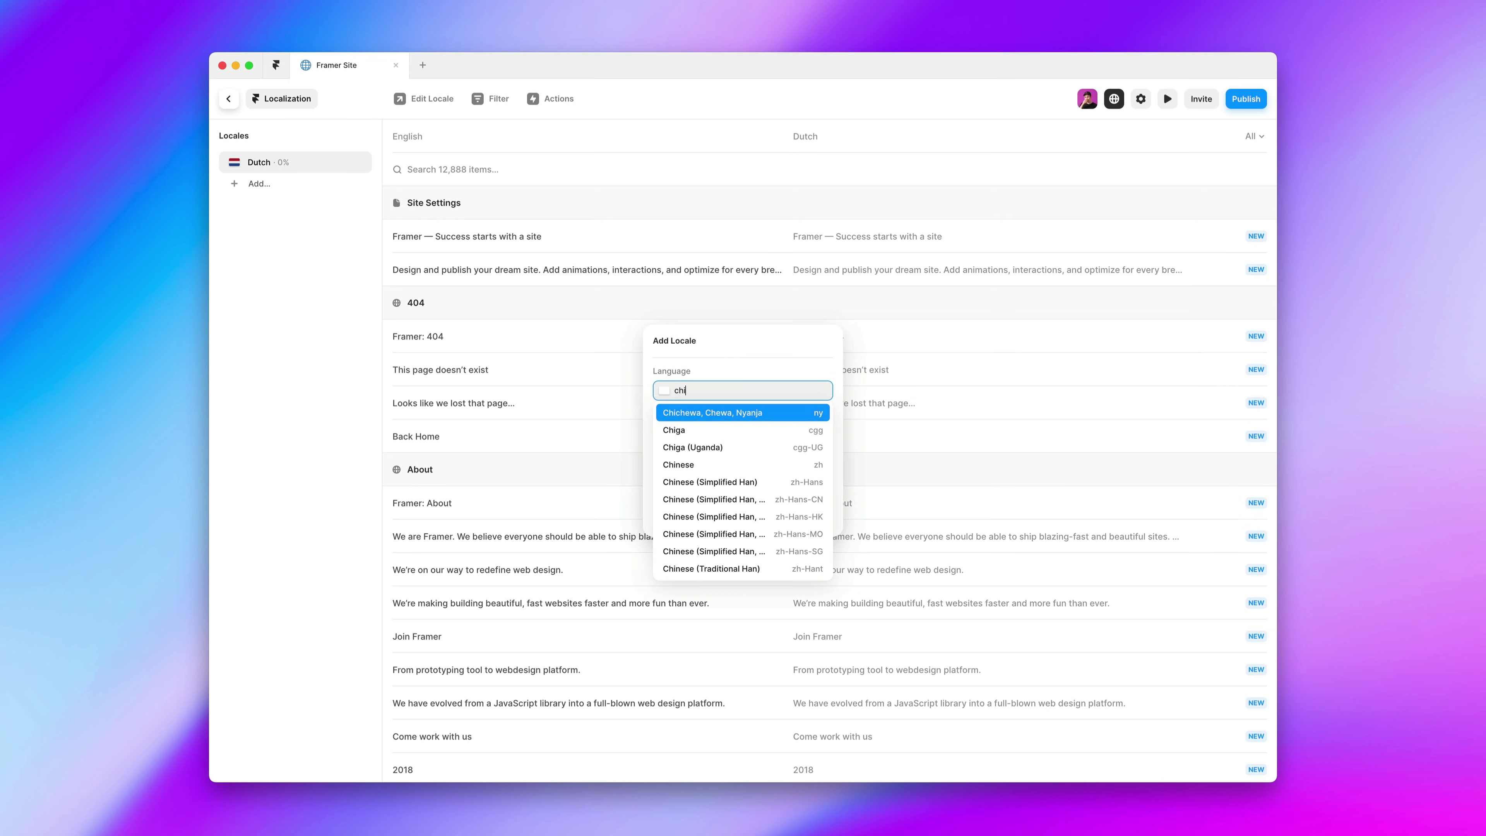
pyautogui.write('nese')
pyautogui.press('Return')
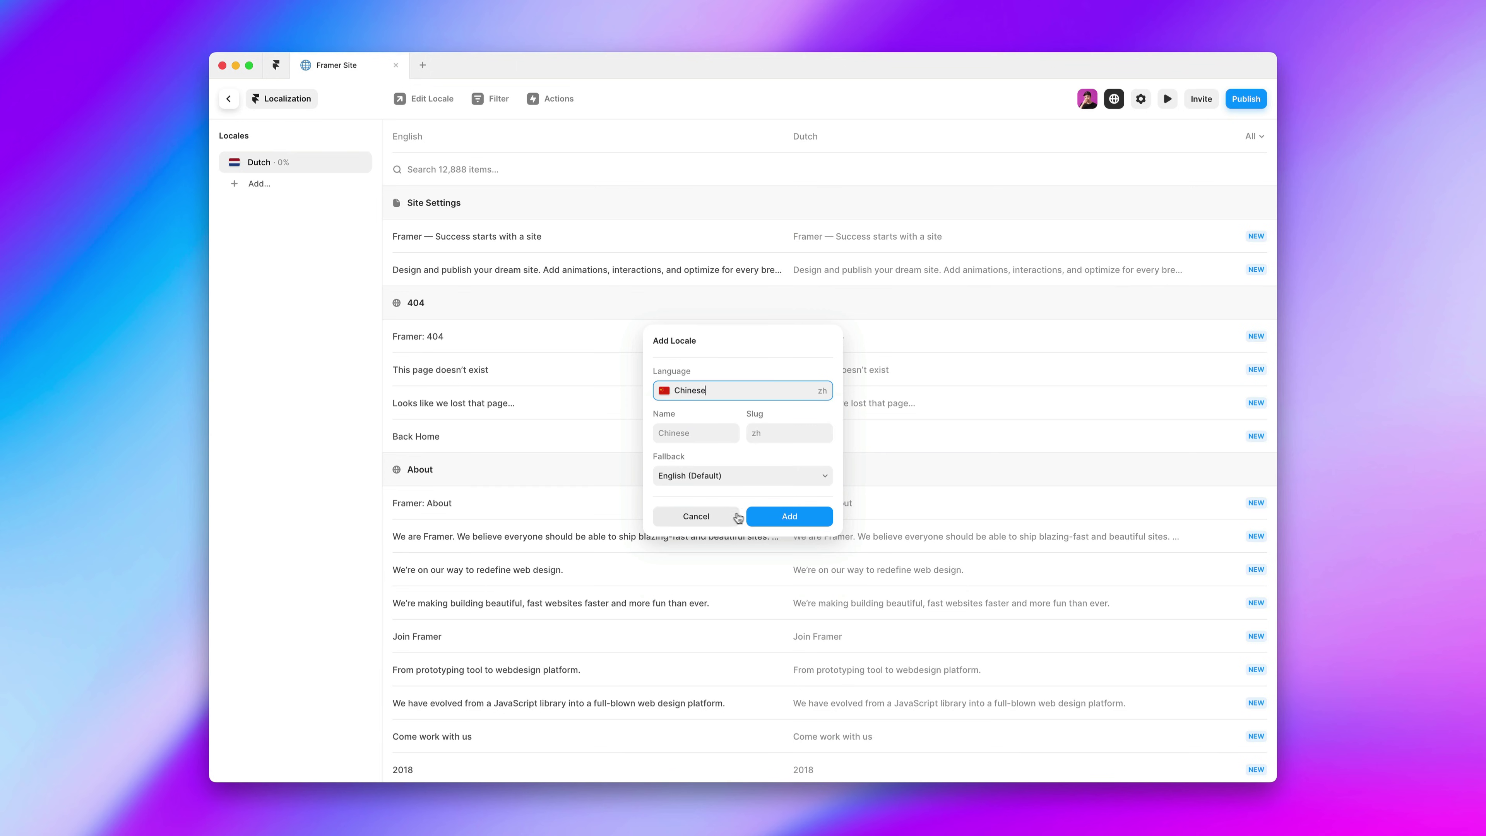
pyautogui.click(761, 518)
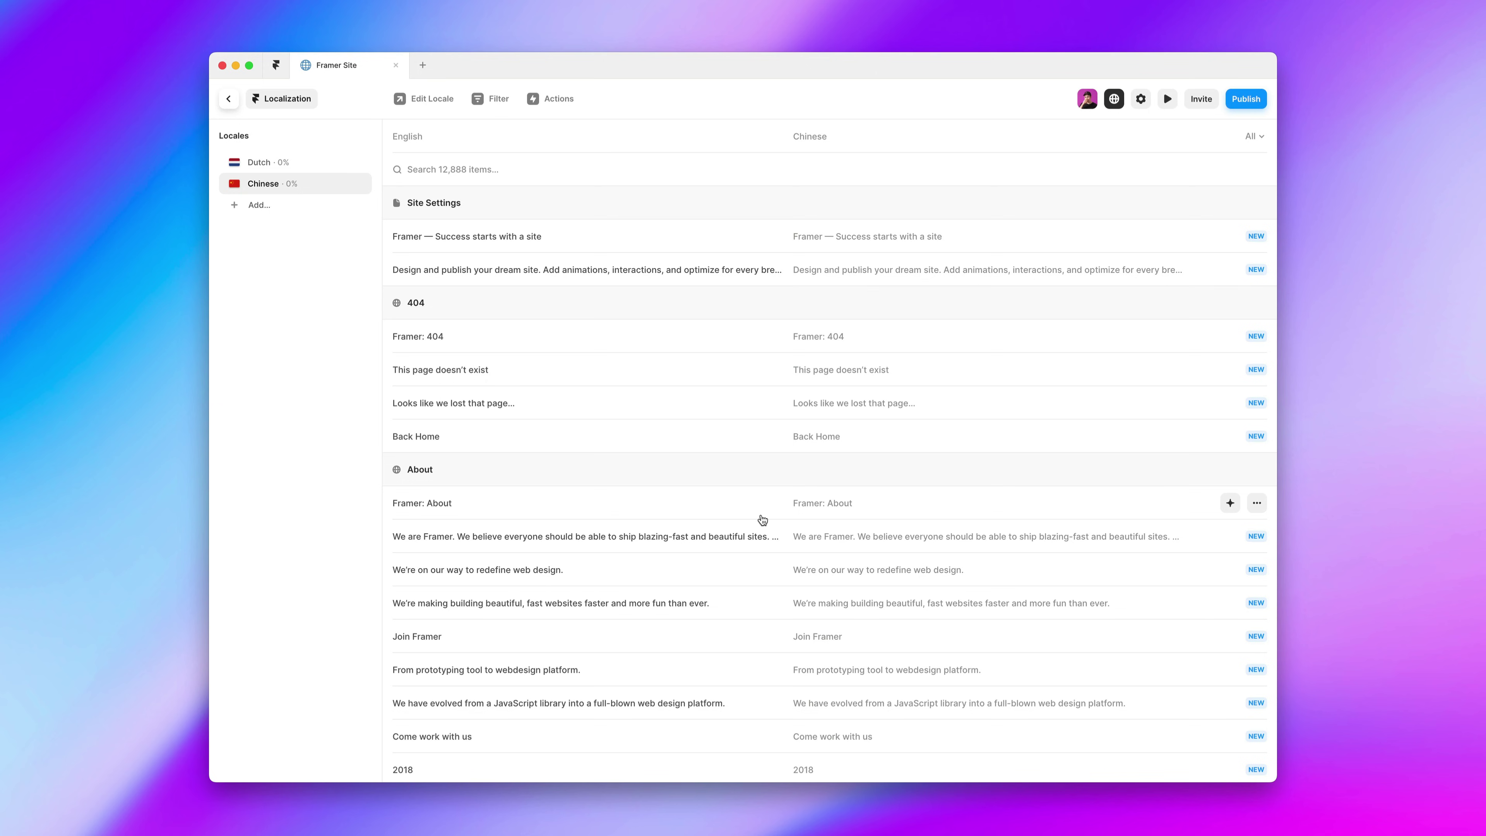
# Filter the Dutch translations to the /meetups page and enter 'Framer Meetups' as its Dutch text.
pyautogui.click(342, 166)
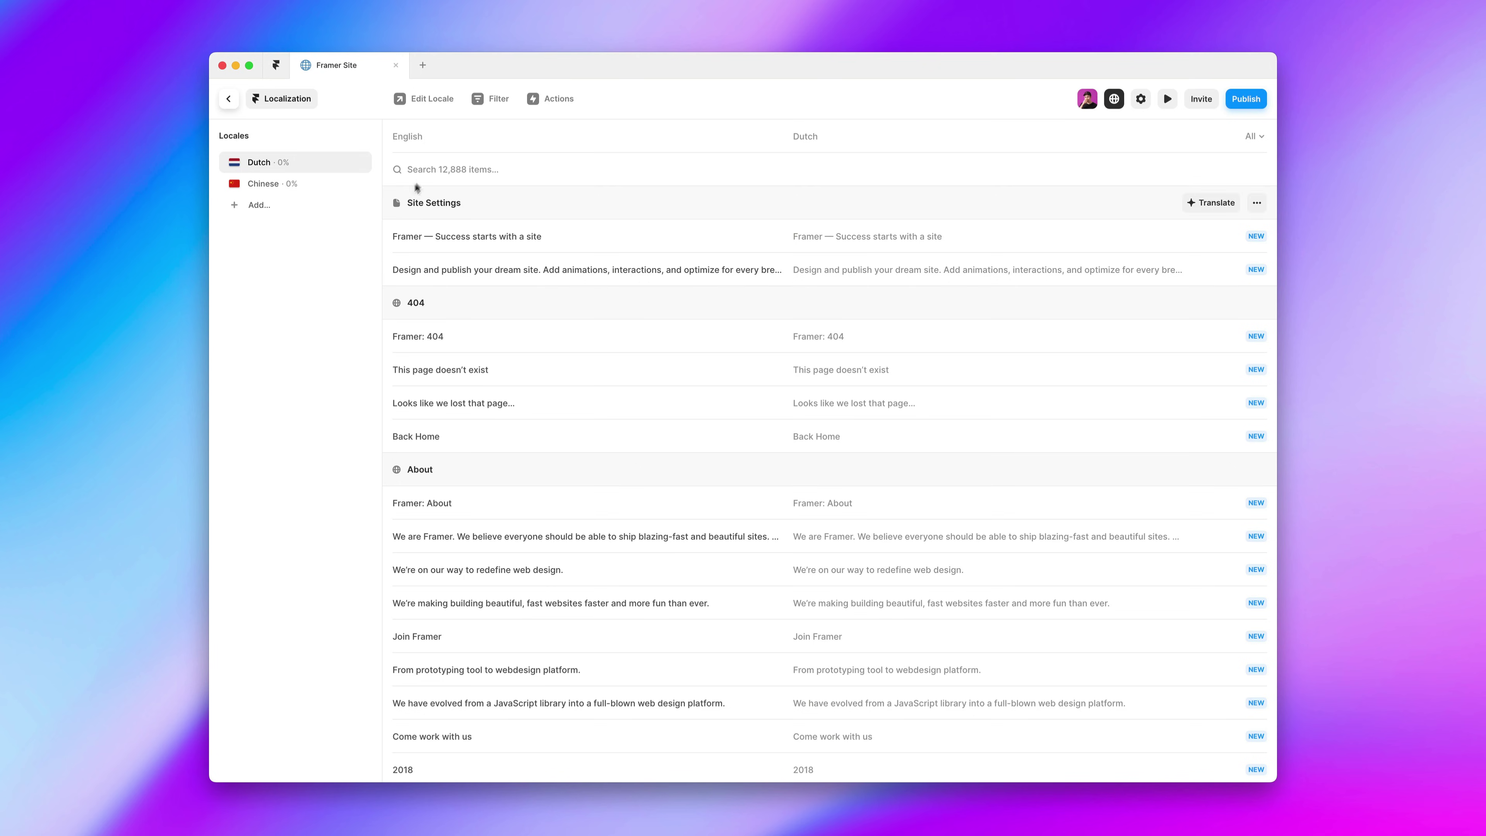
pyautogui.click(489, 101)
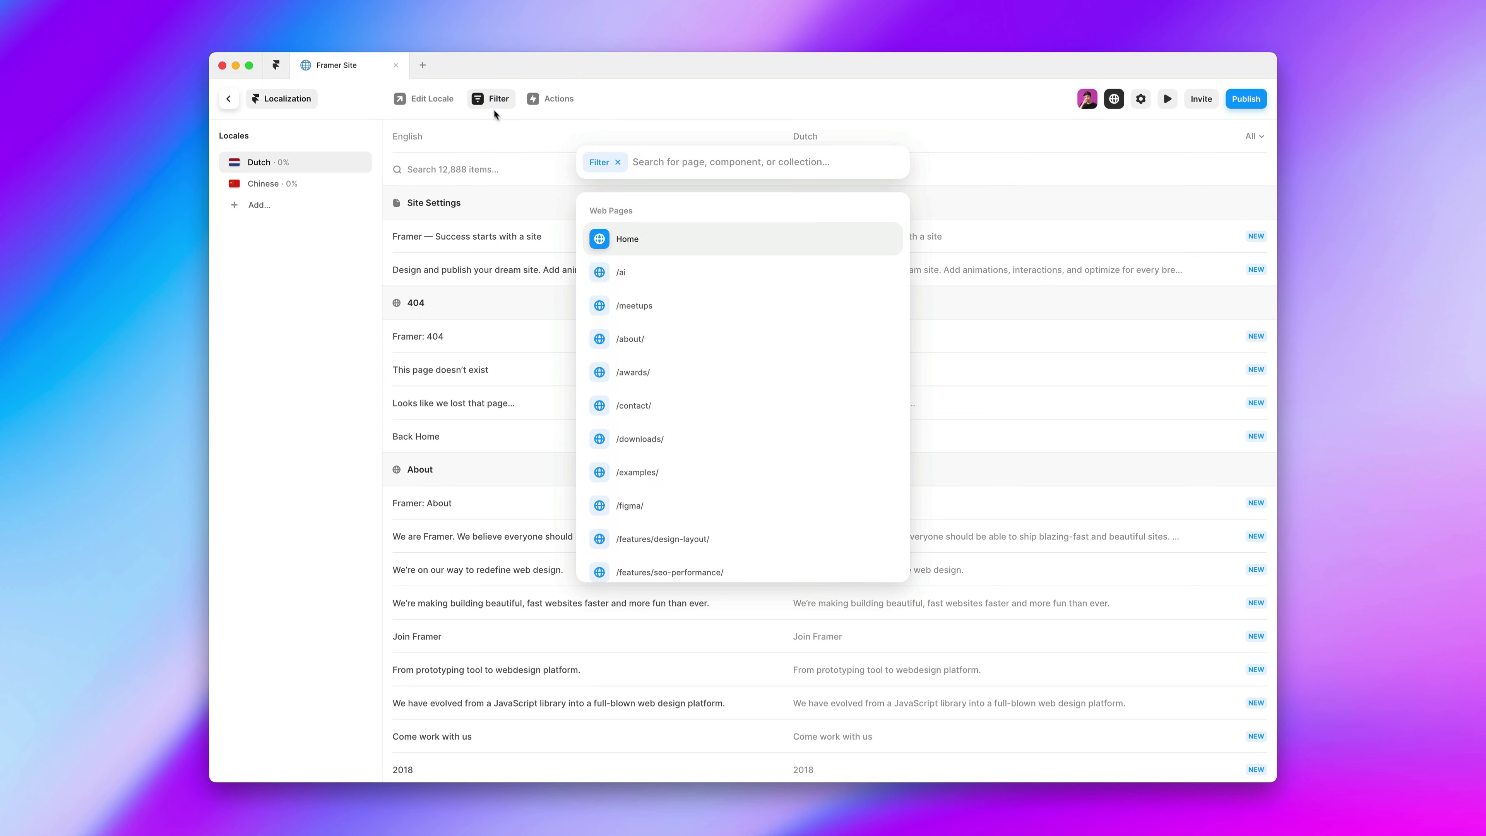
pyautogui.click(670, 313)
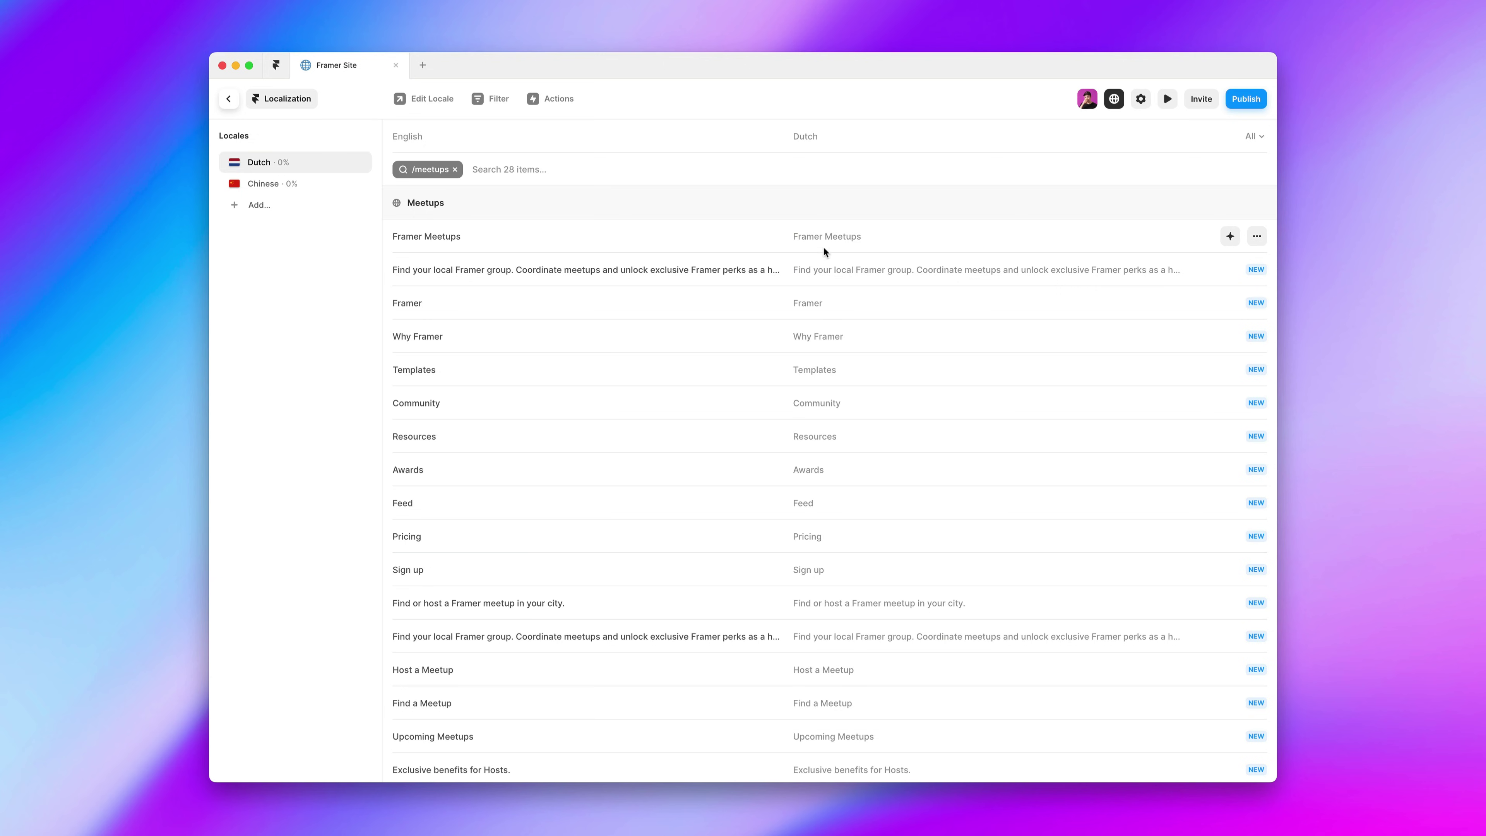
pyautogui.click(843, 235)
pyautogui.write('Framer Mee')
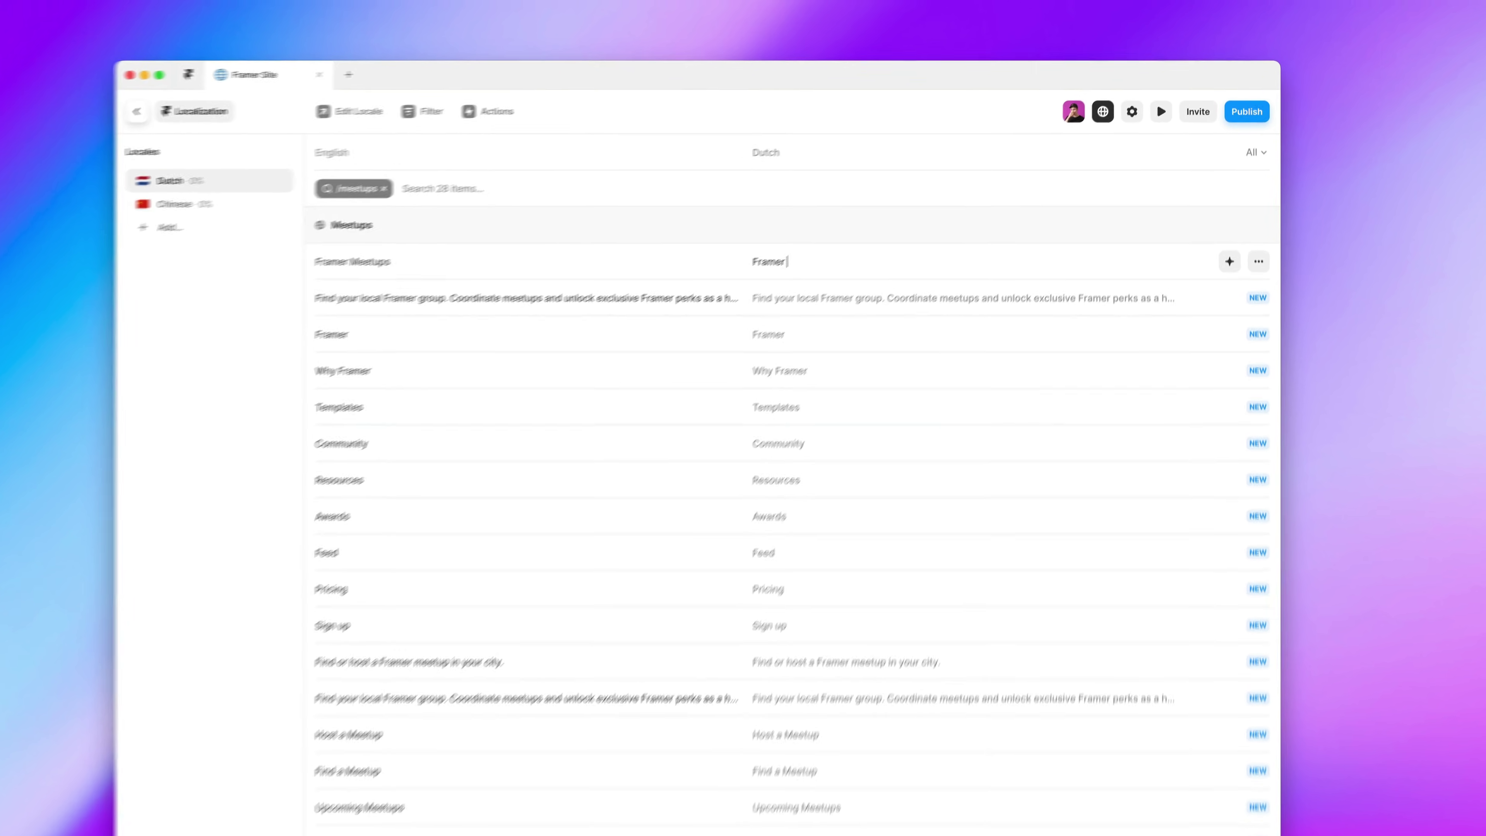
pyautogui.write('tups')
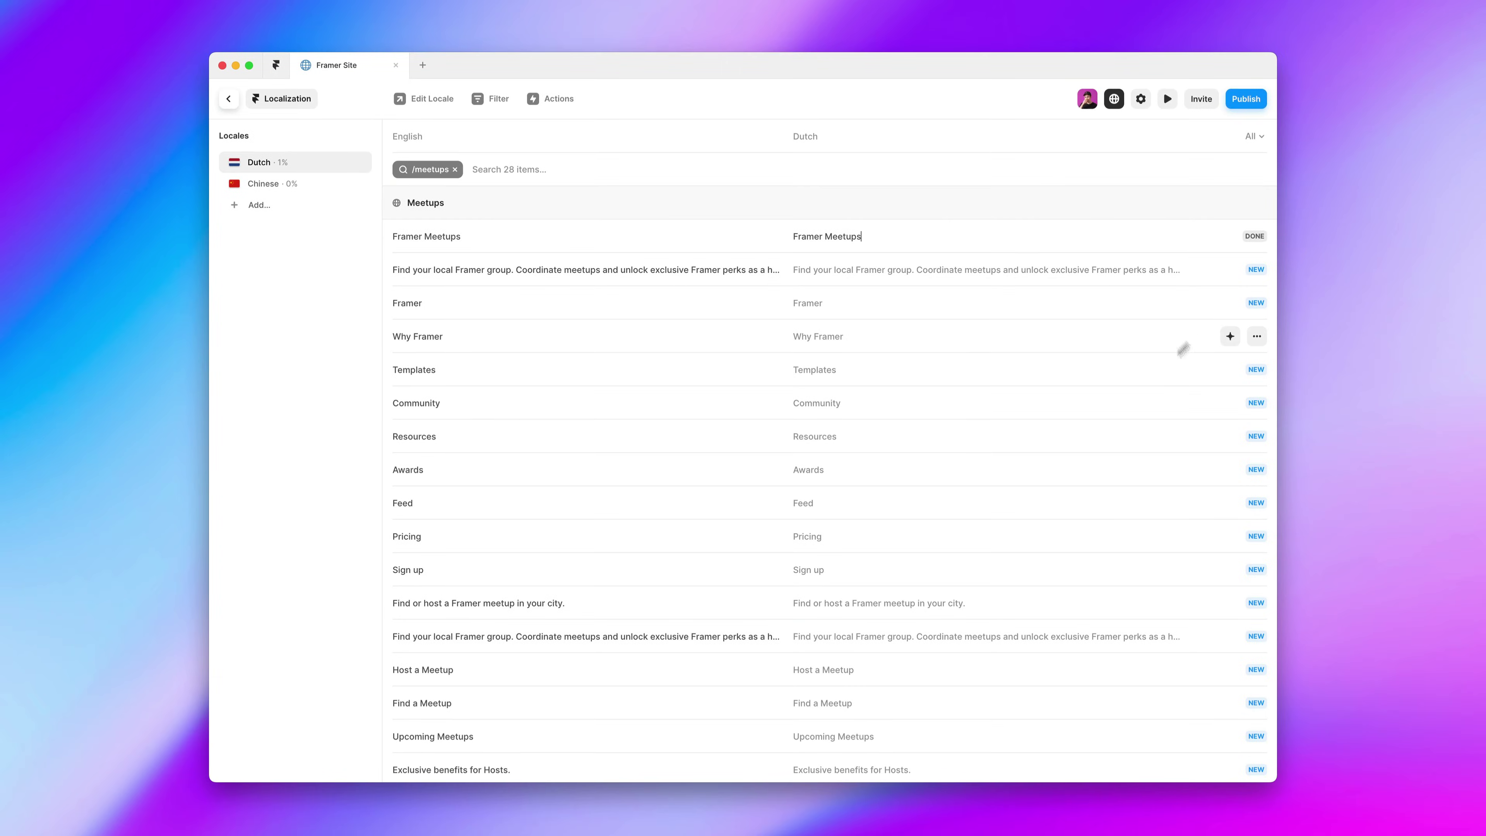
# Scroll down the Dutch /meetups list and open the Dutch cell of the 'Hosting a meetup?' row.
pyautogui.scroll(-3, 1018, 582)
pyautogui.scroll(-4, 1018, 582)
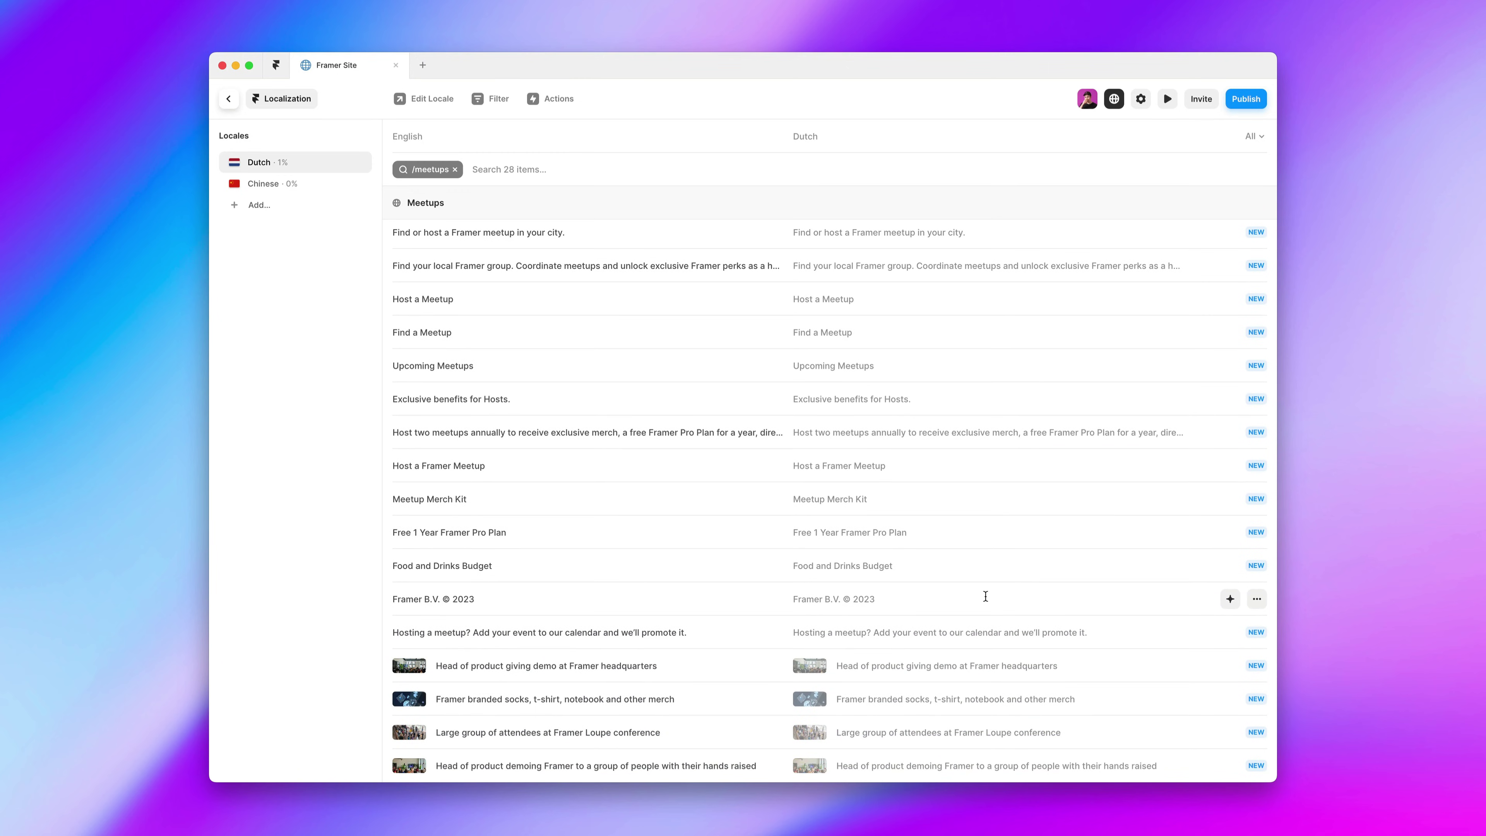
pyautogui.click(810, 670)
# Machine-translate 'Hosting a meetup?' into Dutch ('Een meetup organiseren?') and close the text editor.
pyautogui.click(826, 633)
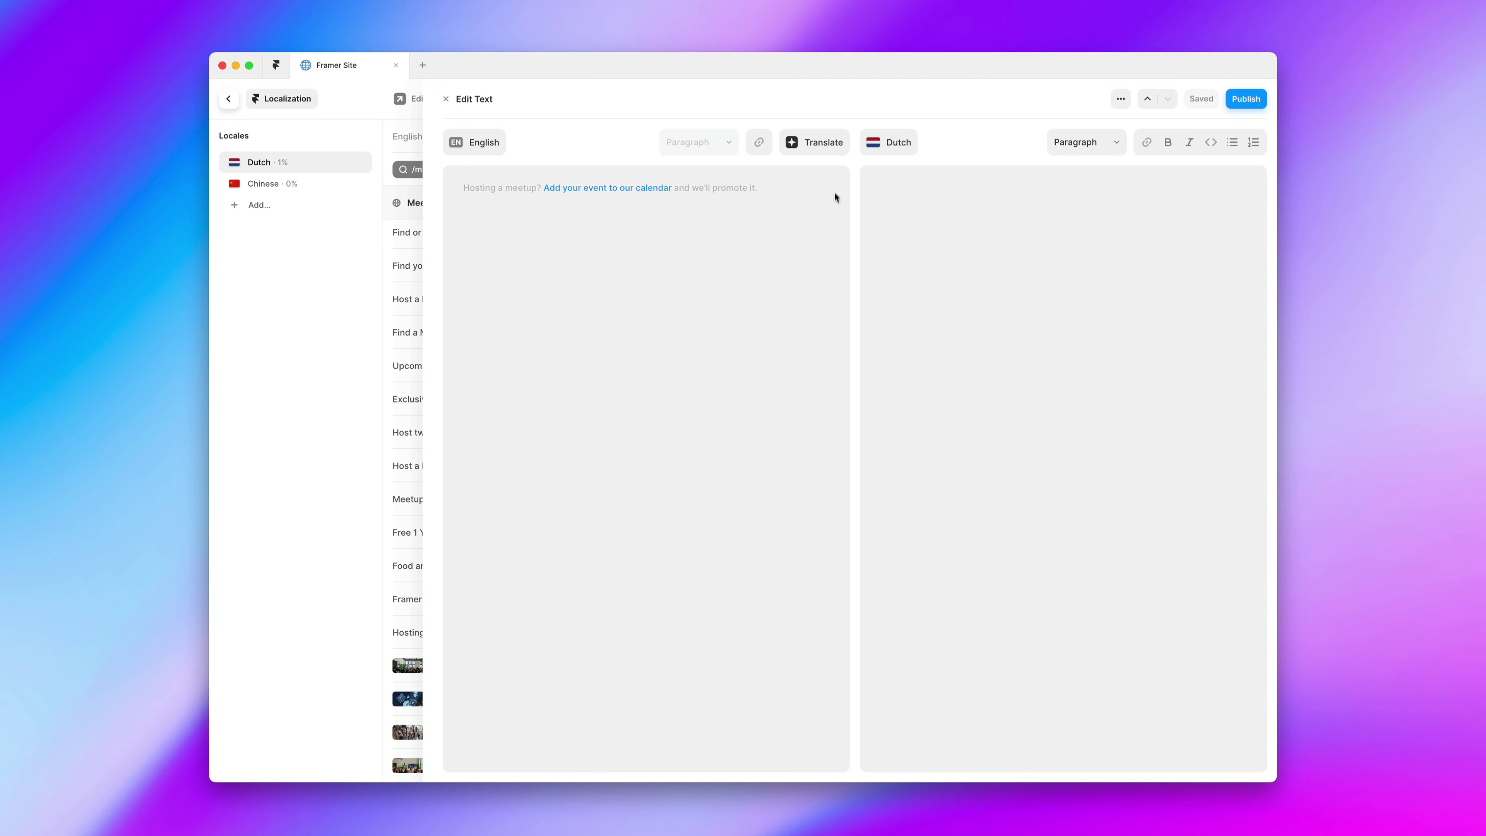
pyautogui.click(834, 153)
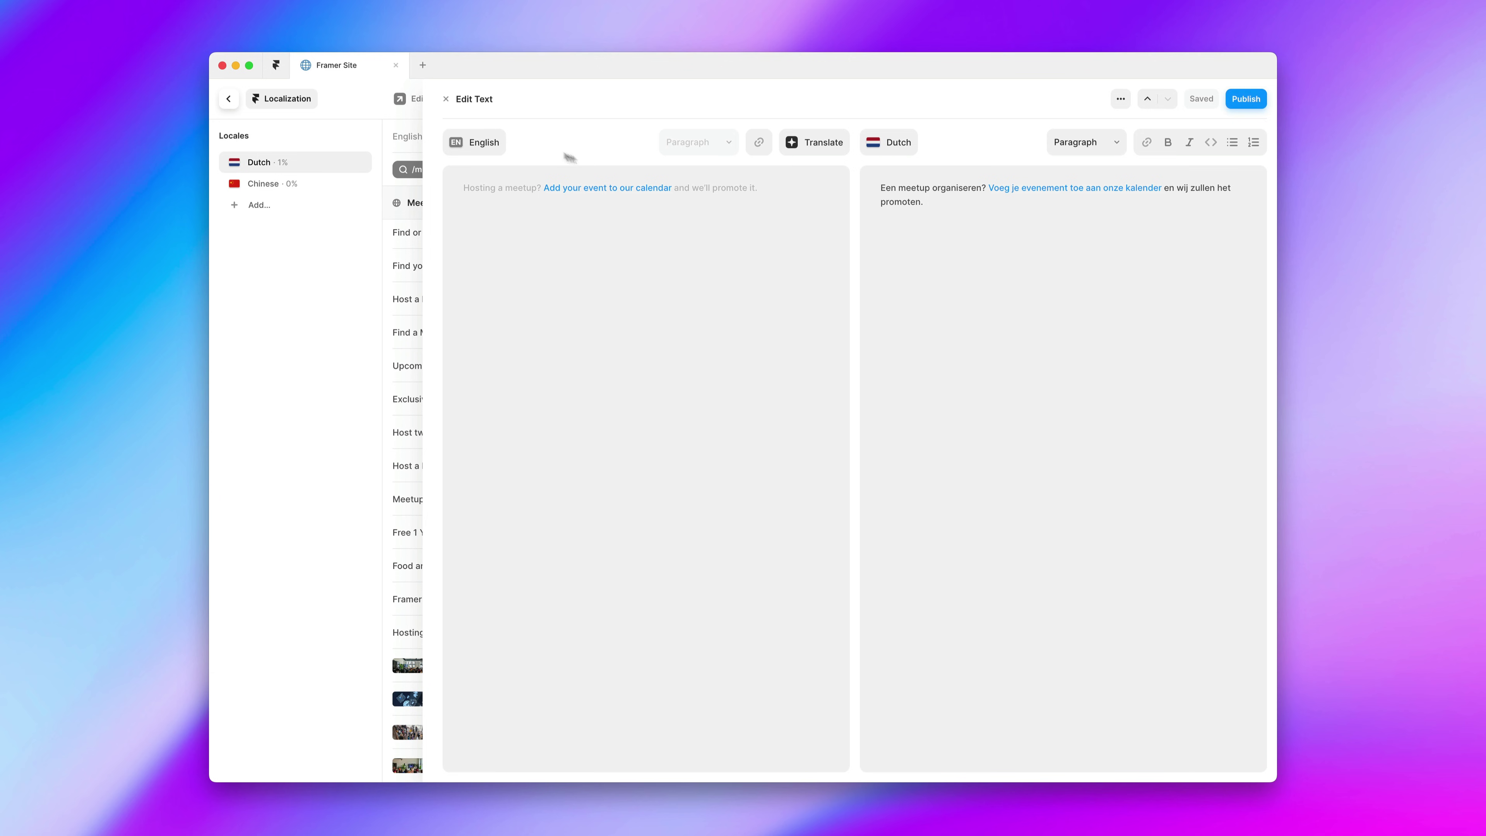
pyautogui.click(448, 101)
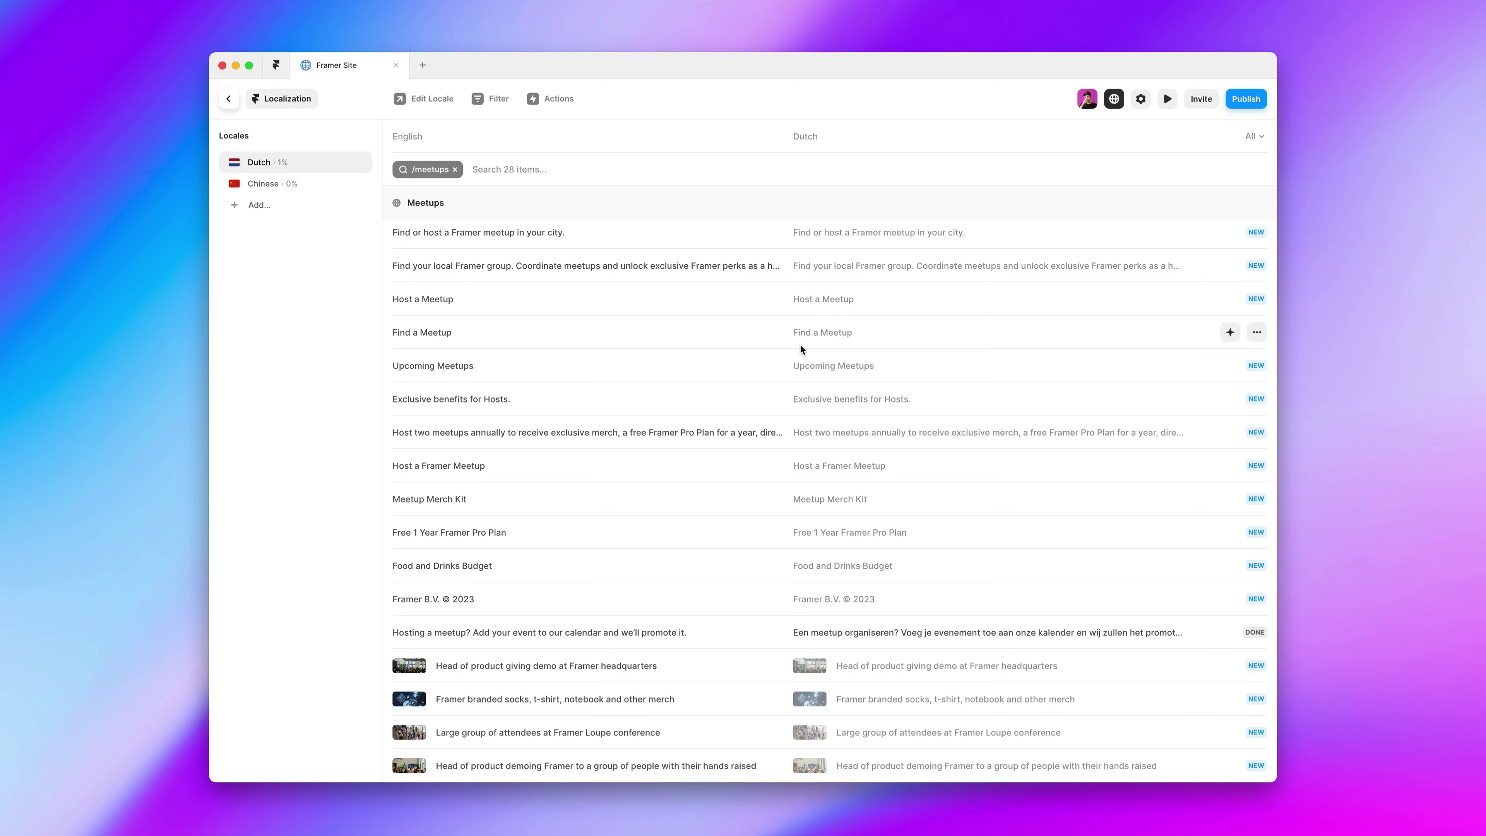
# Machine-translate all the Meetups strings into Dutch and return to the /meetups page canvas.
pyautogui.scroll(6, 800, 344)
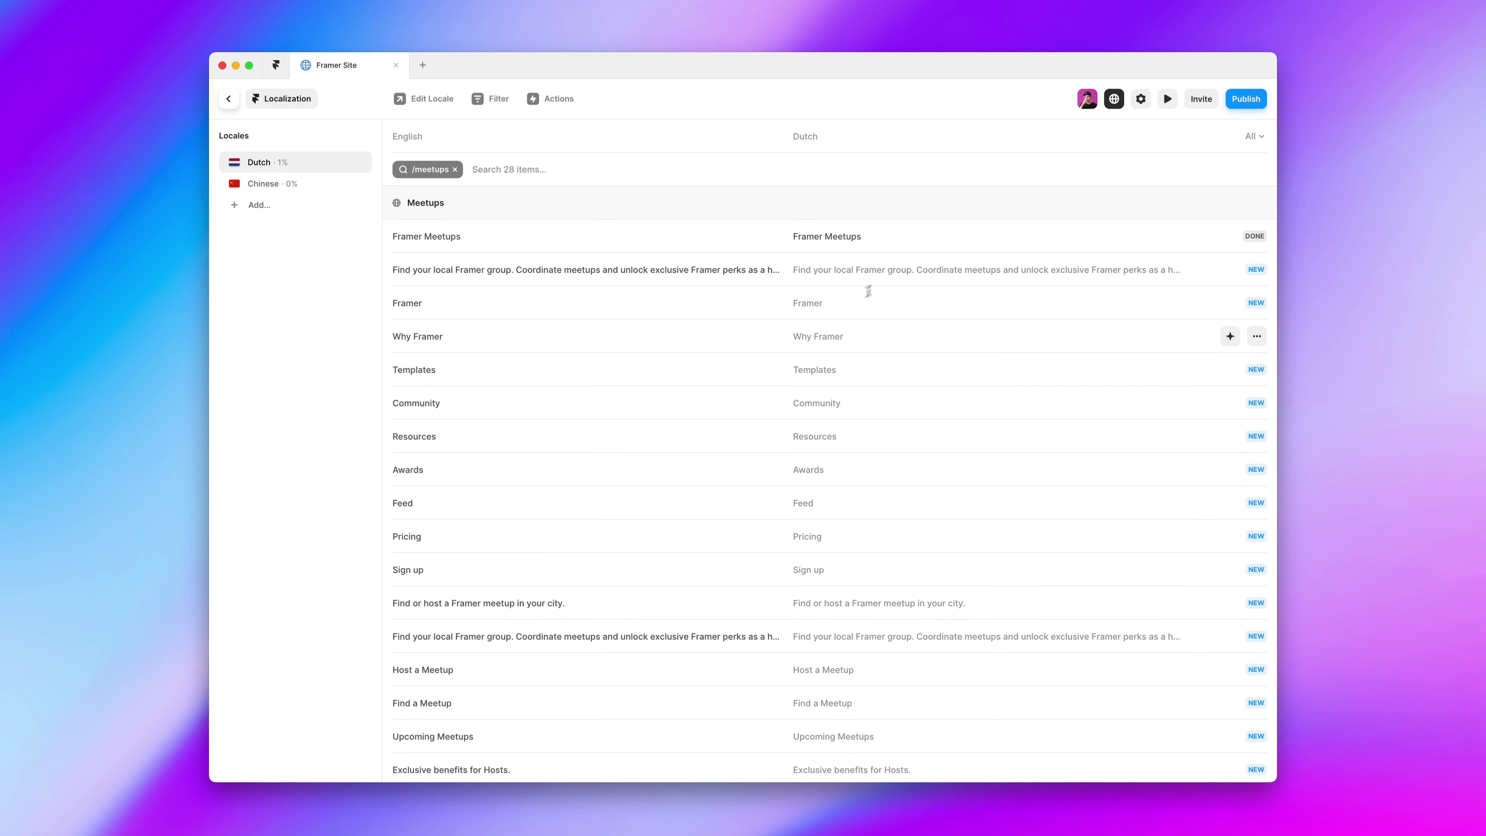
pyautogui.moveTo(967, 206)
pyautogui.click(1202, 205)
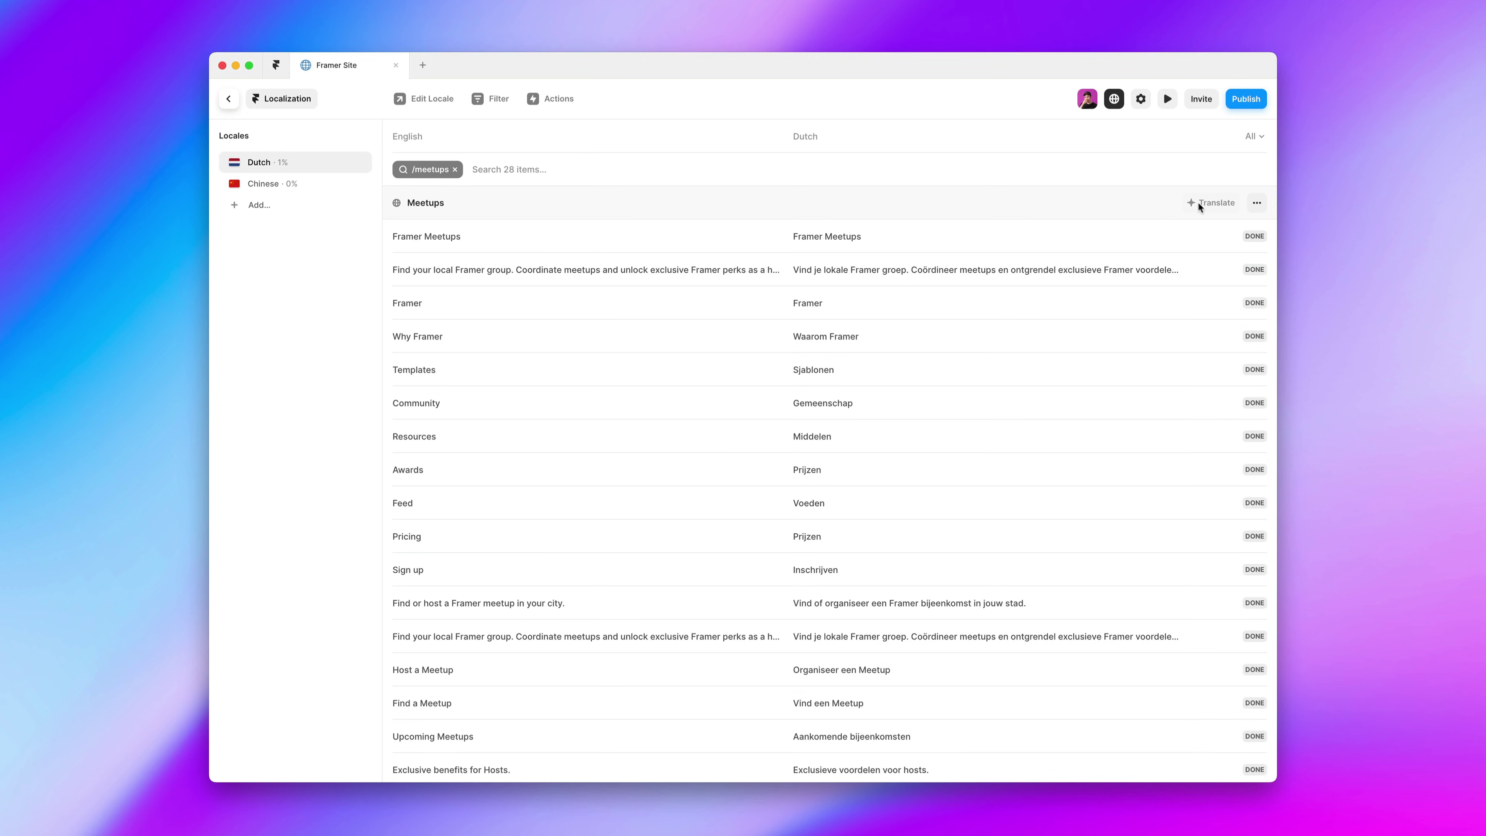
pyautogui.click(1114, 99)
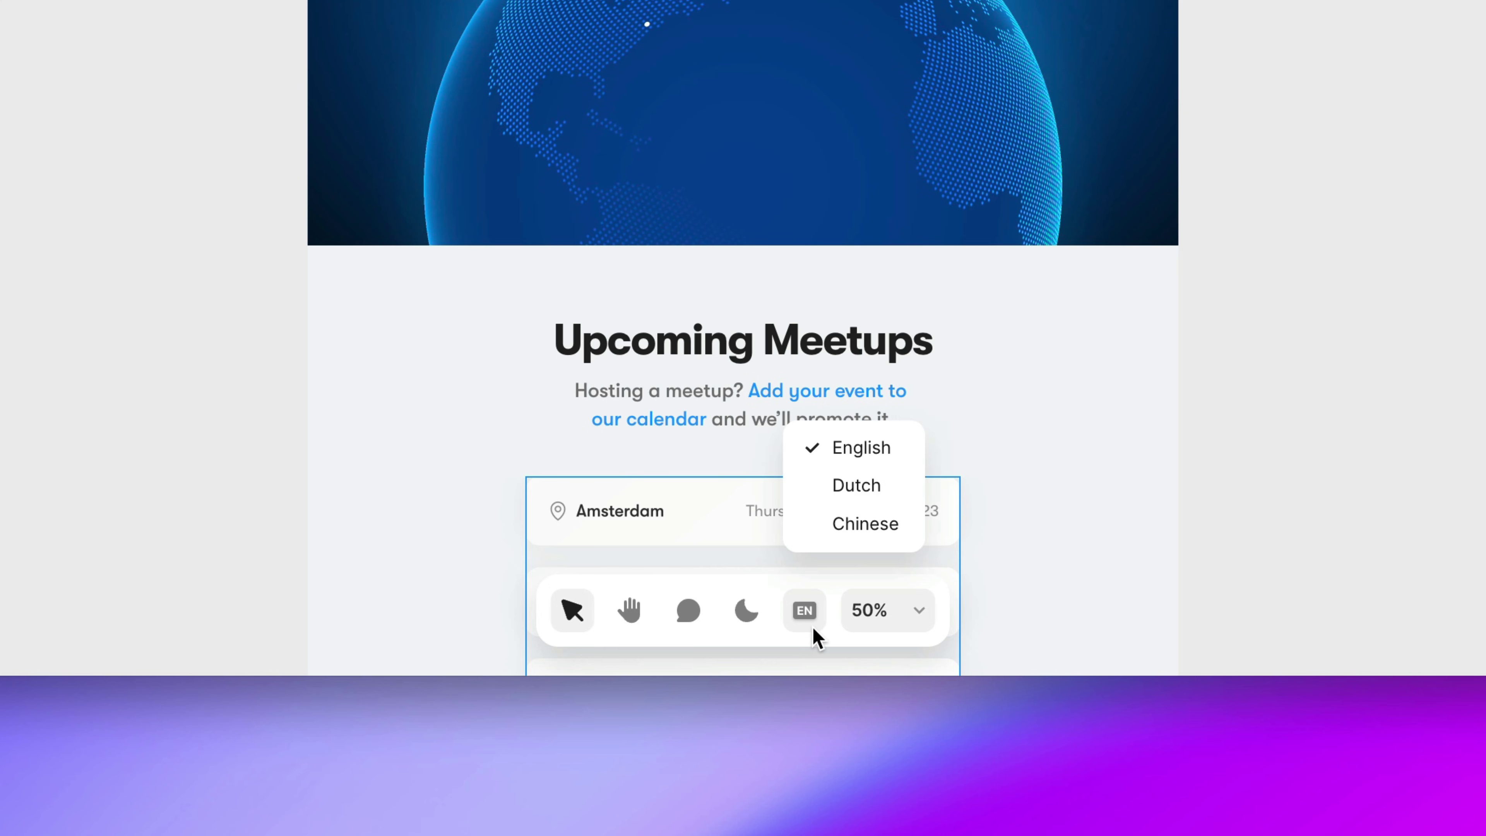
# Switch the canvas to the Dutch locale to edit the page's Dutch translation.
pyautogui.click(899, 492)
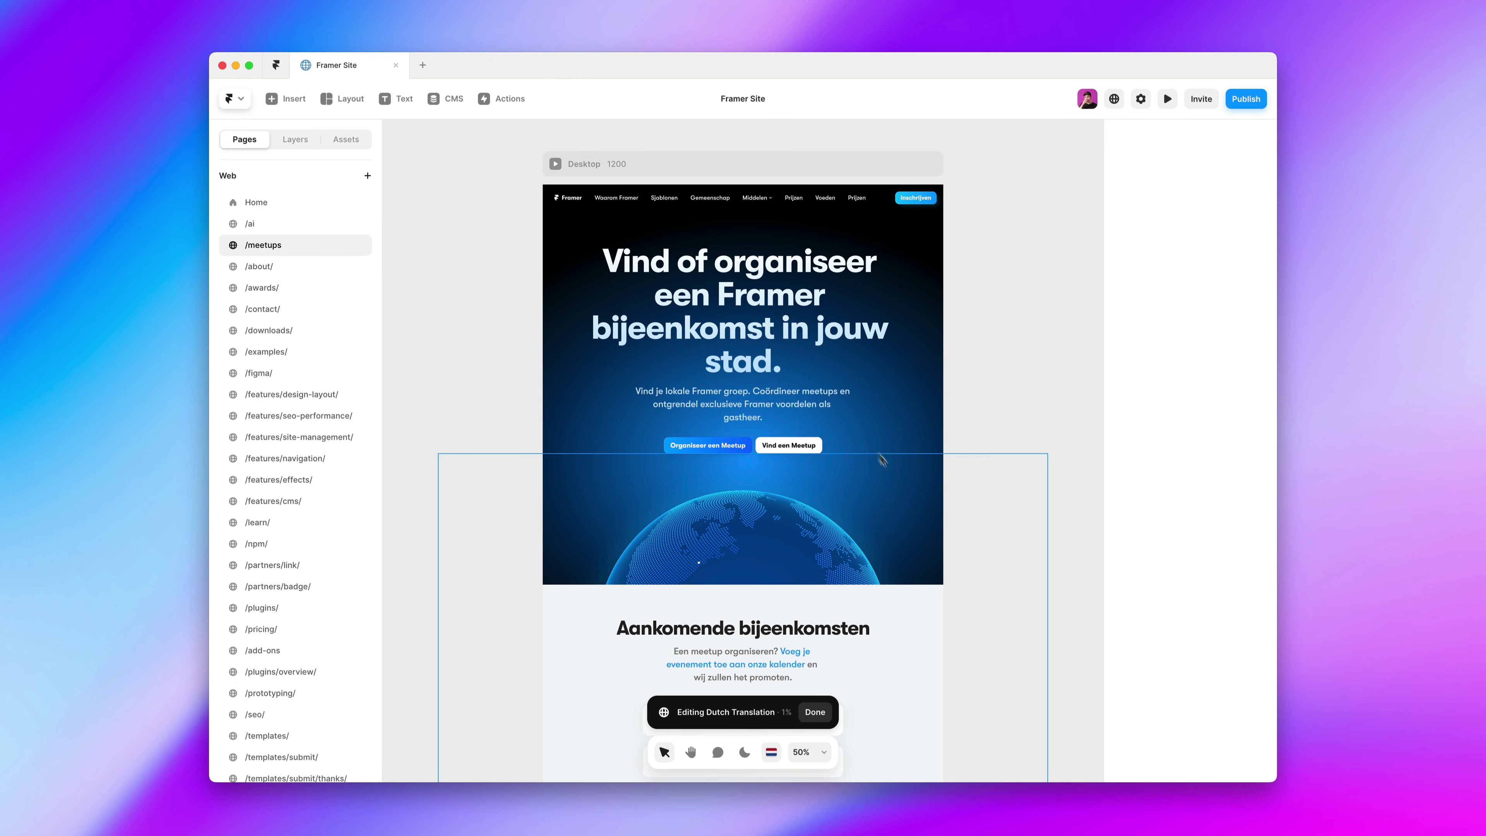
# Shorten the Dutch hero heading to 'Vind of host een meetup in jouw stad.'.
pyautogui.click(803, 342)
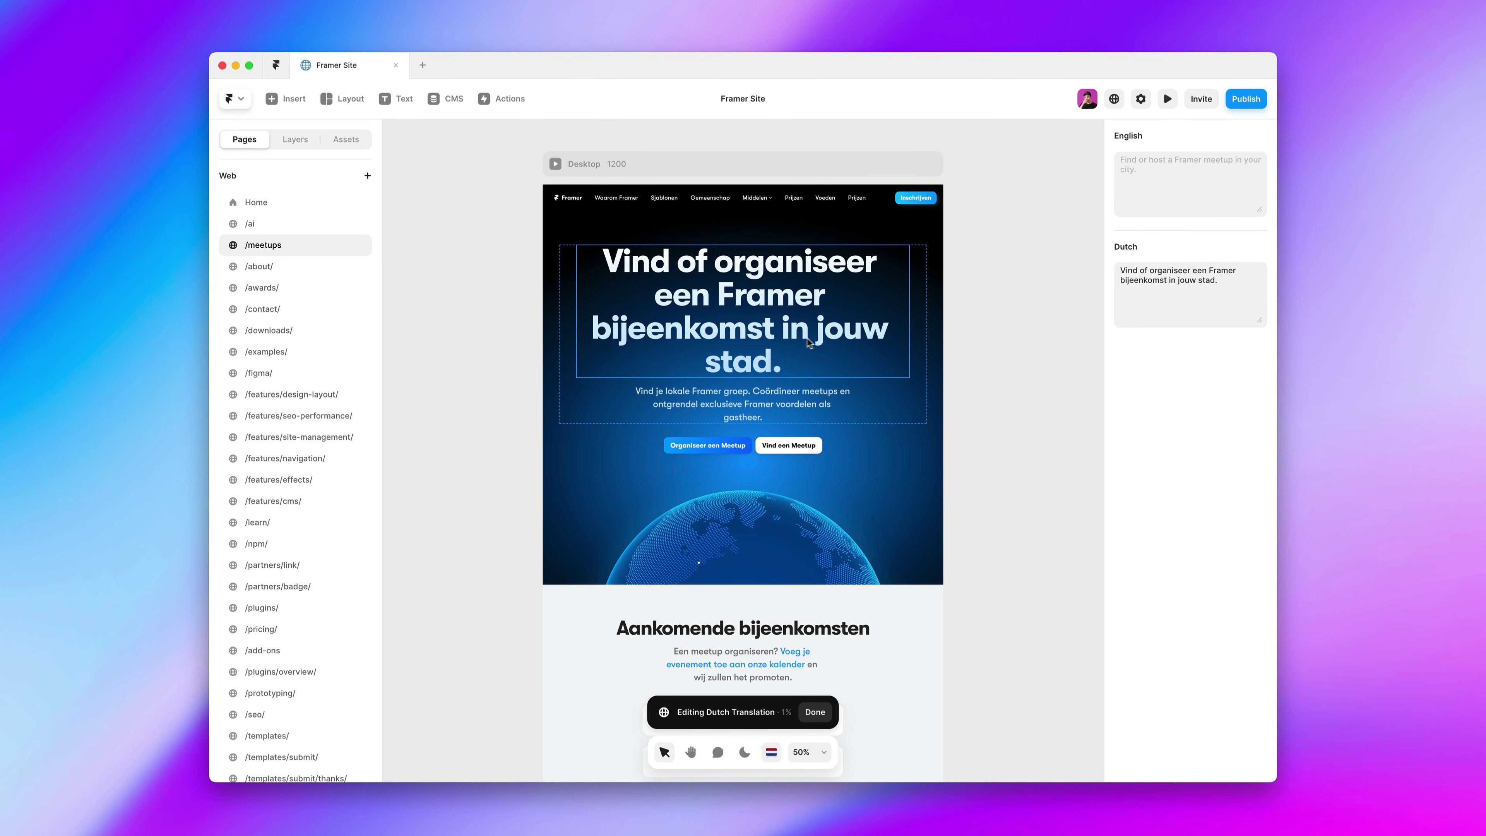
pyautogui.click(1162, 270)
pyautogui.doubleClick(1162, 271)
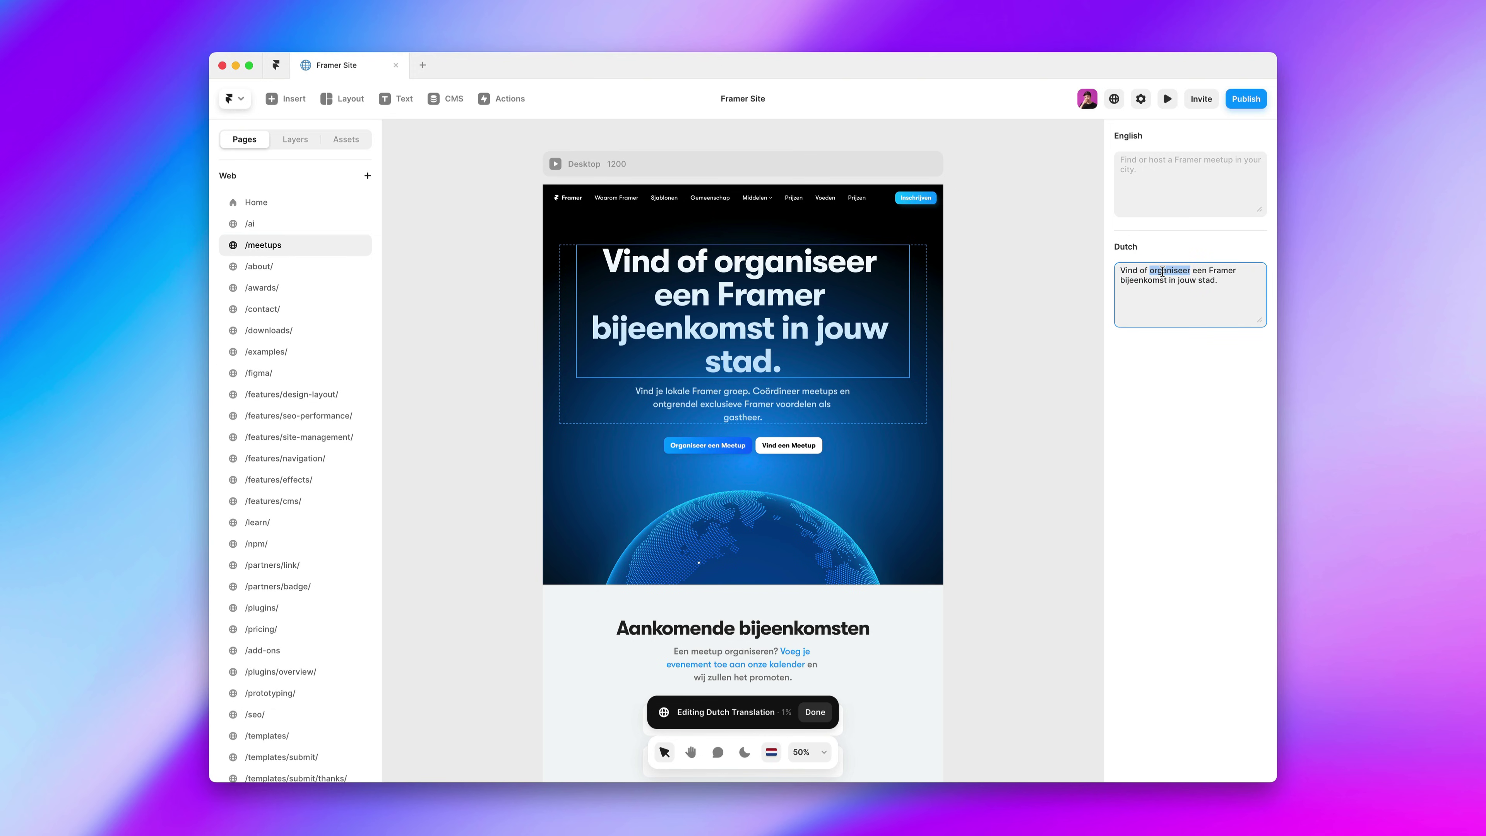
pyautogui.write('host')
pyautogui.doubleClick(1223, 269)
pyautogui.write('meetup')
pyautogui.doubleClick(1195, 270)
pyautogui.press('BackSpace')
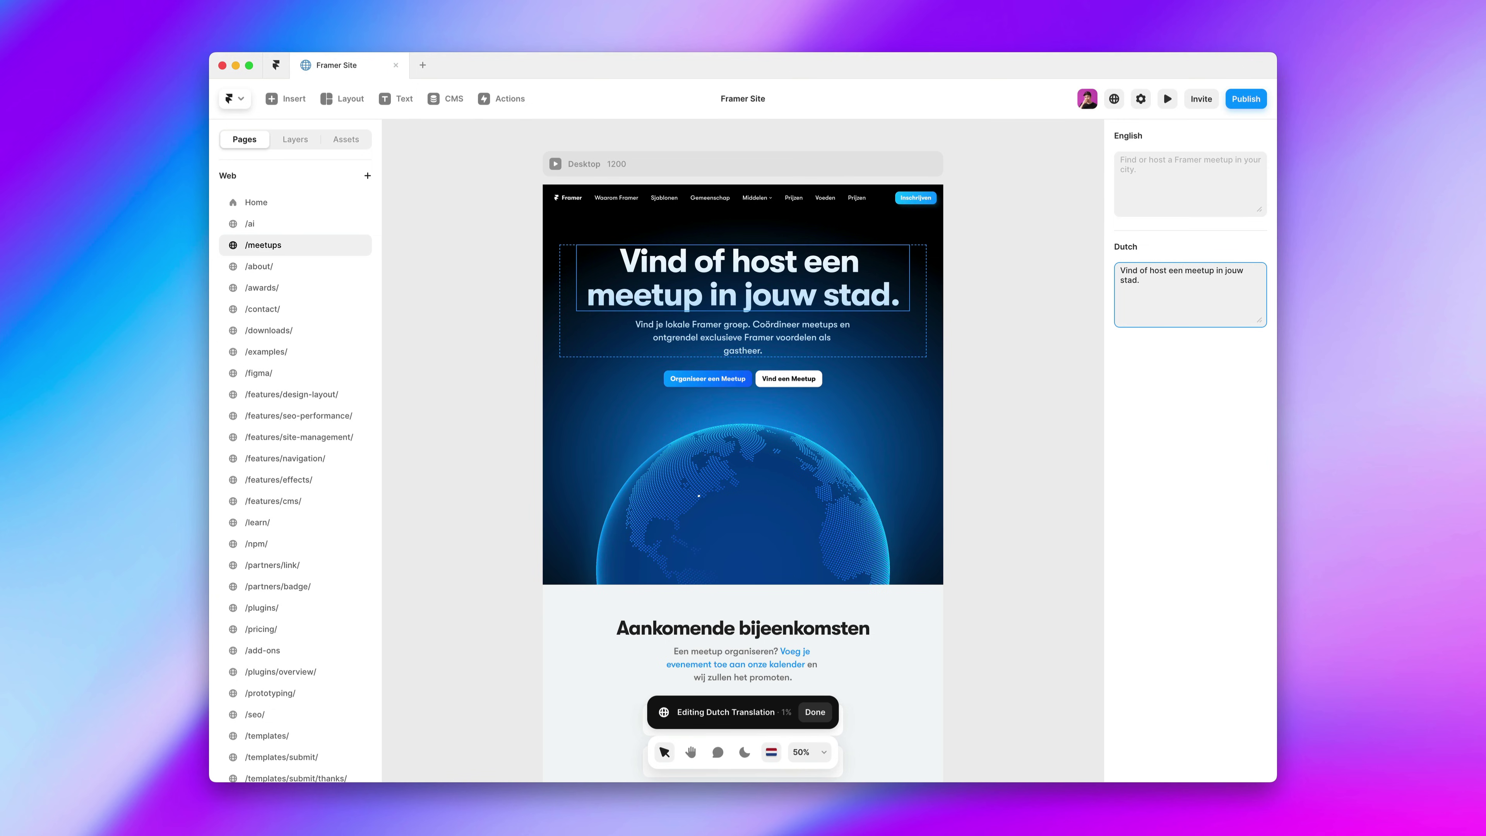
pyautogui.click(1050, 391)
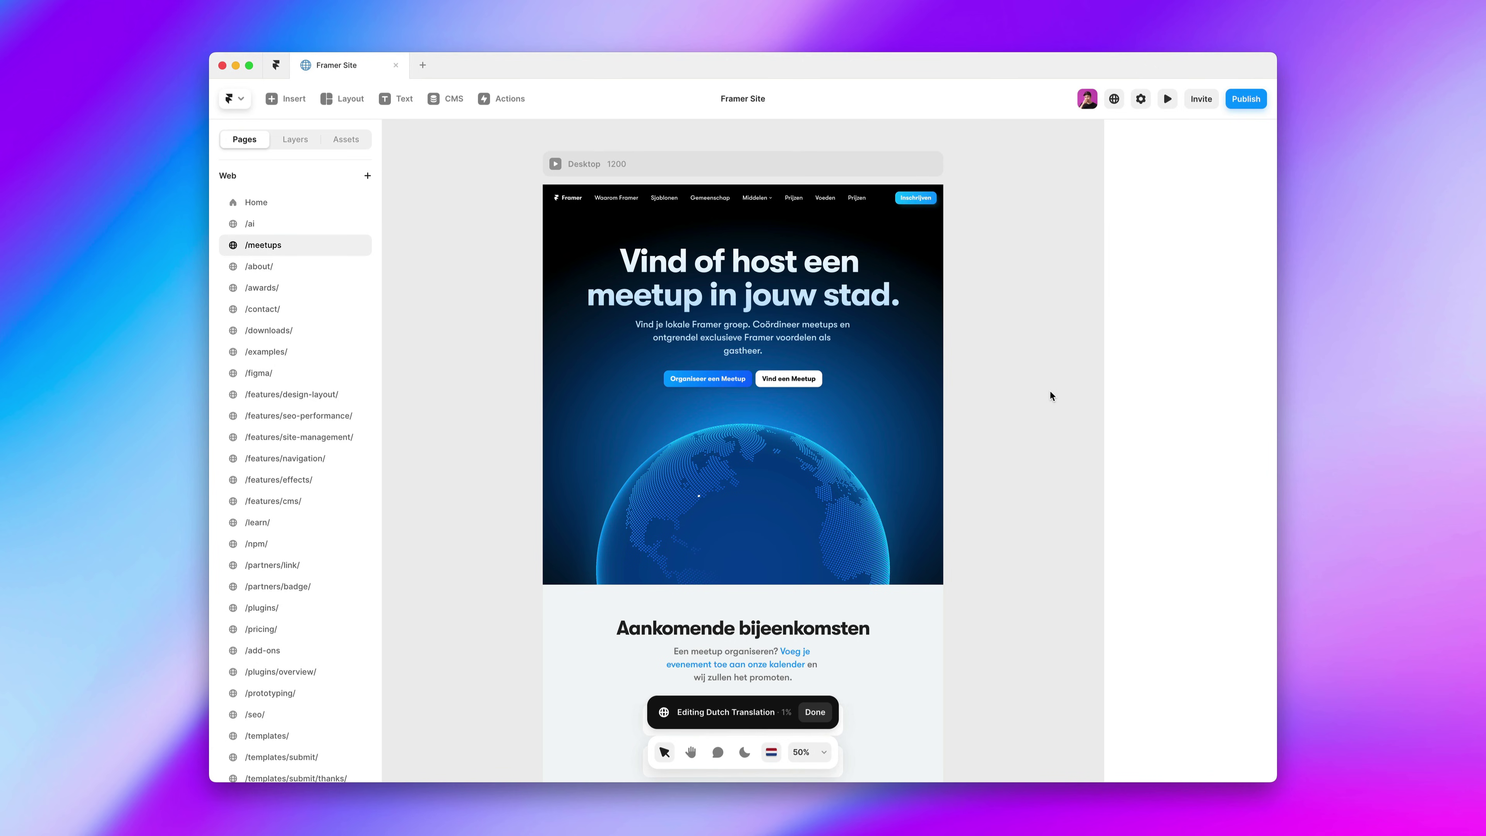
pyautogui.press('h')
pyautogui.moveTo(1029, 610); pyautogui.dragTo(1030, 327)
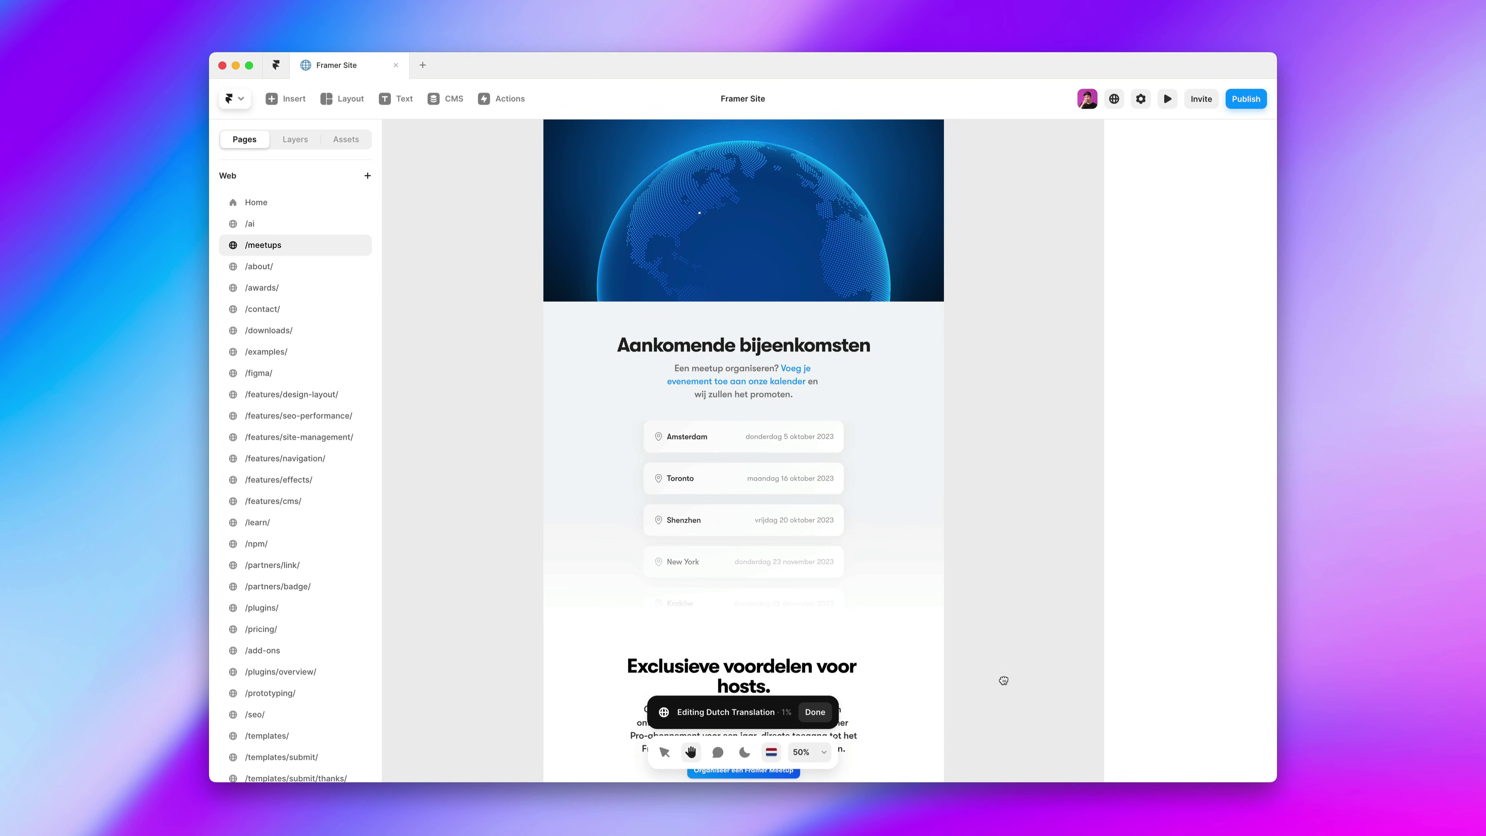
pyautogui.moveTo(1003, 681); pyautogui.dragTo(1005, 300)
pyautogui.press('v')
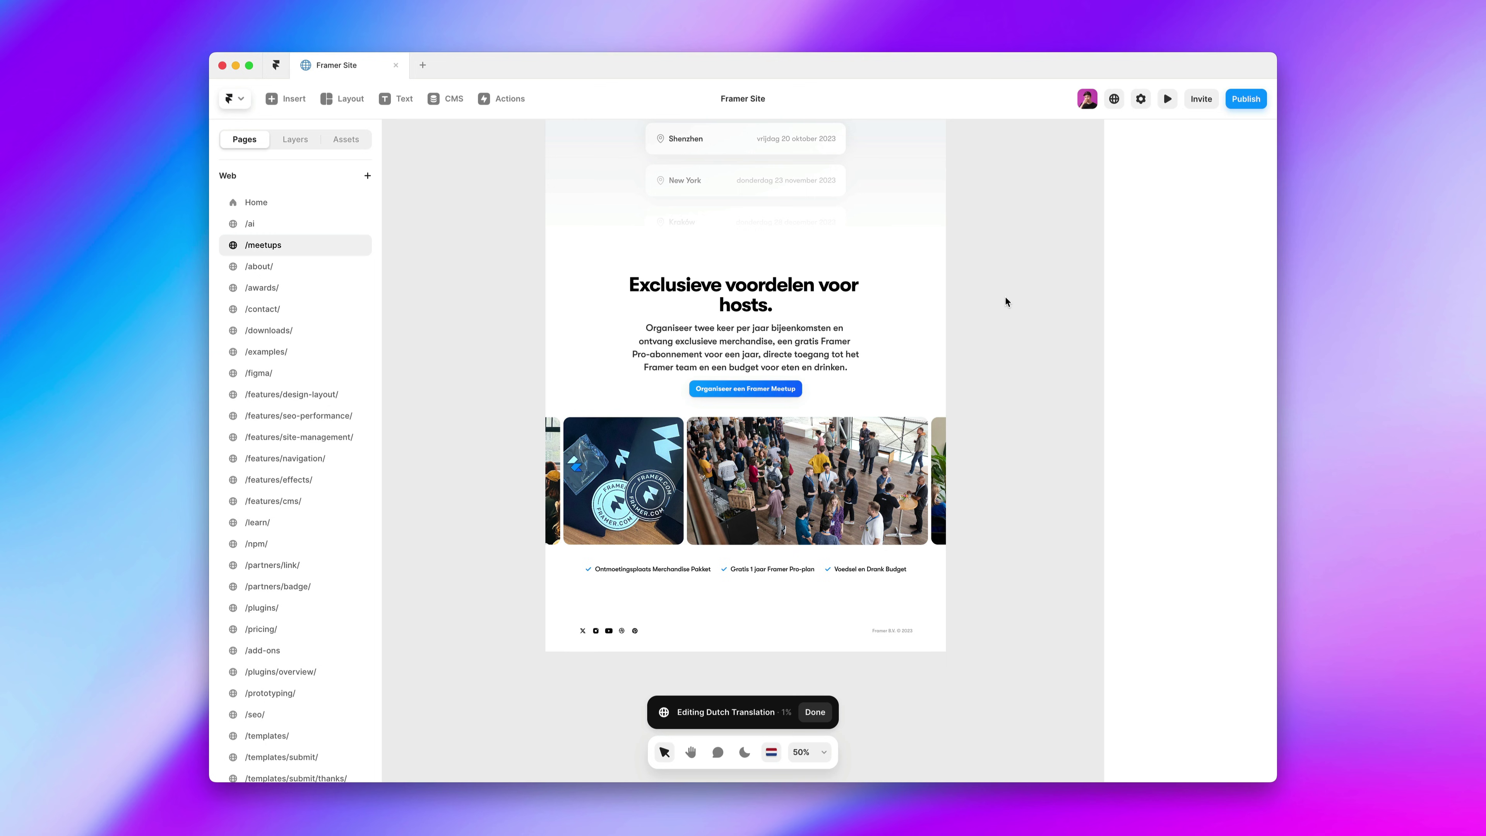
pyautogui.press('space')
pyautogui.moveTo(1027, 211); pyautogui.dragTo(1025, 235)
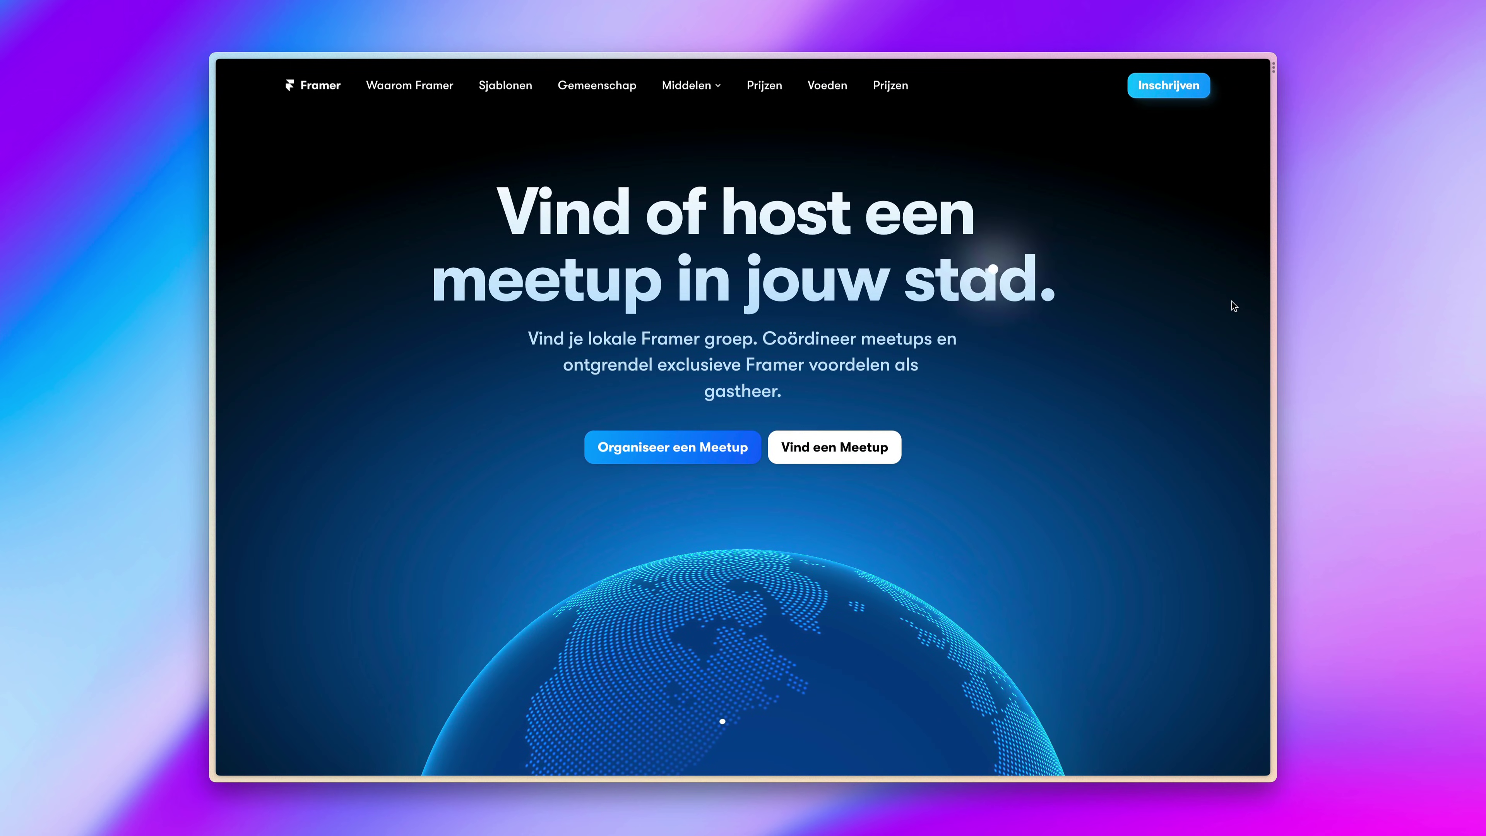
# Scroll down and back up through the Dutch page preview.
pyautogui.scroll(-4, 1232, 301)
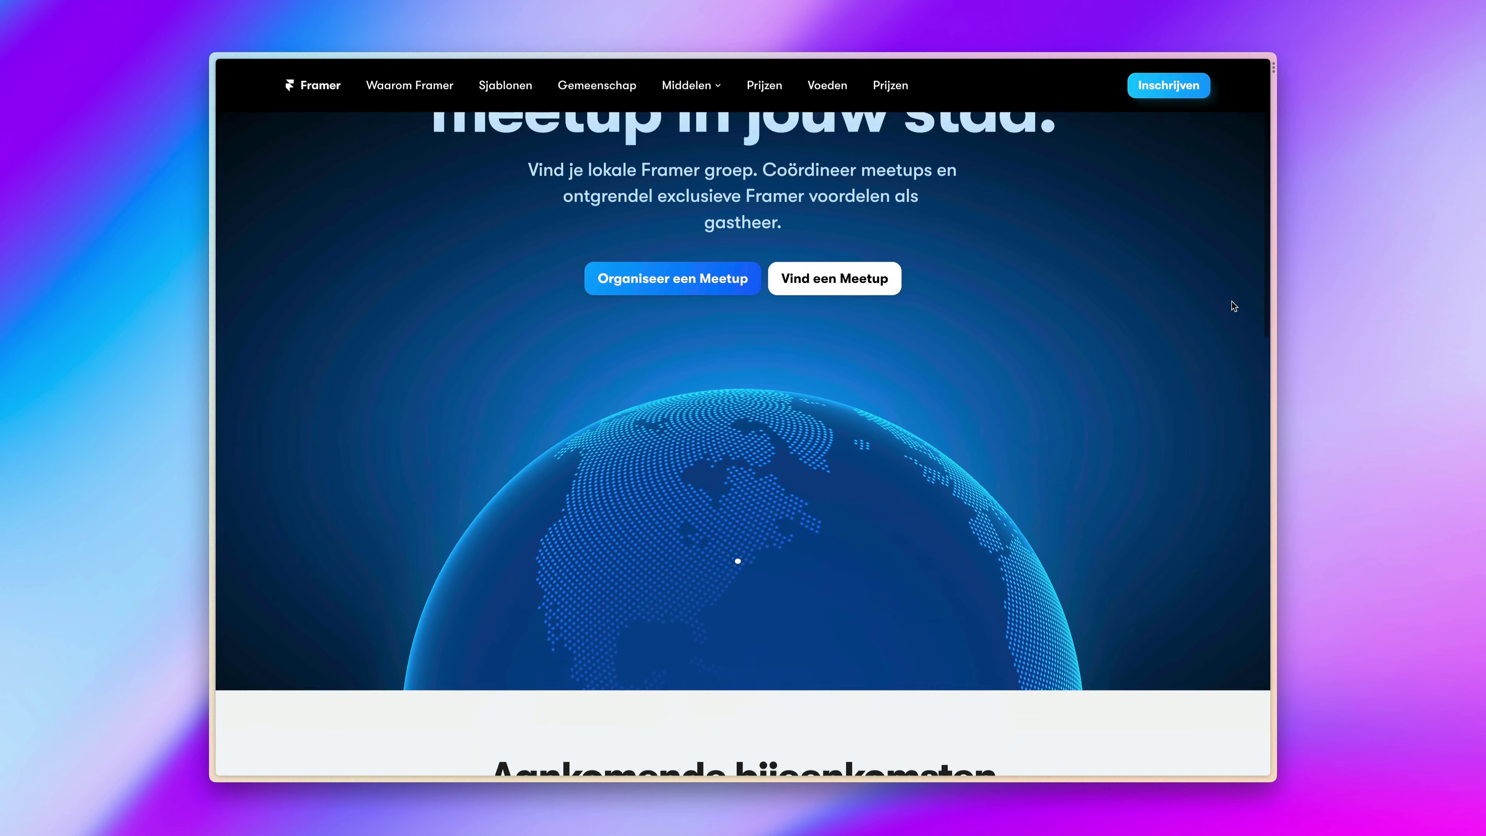
pyautogui.scroll(-9, 1231, 301)
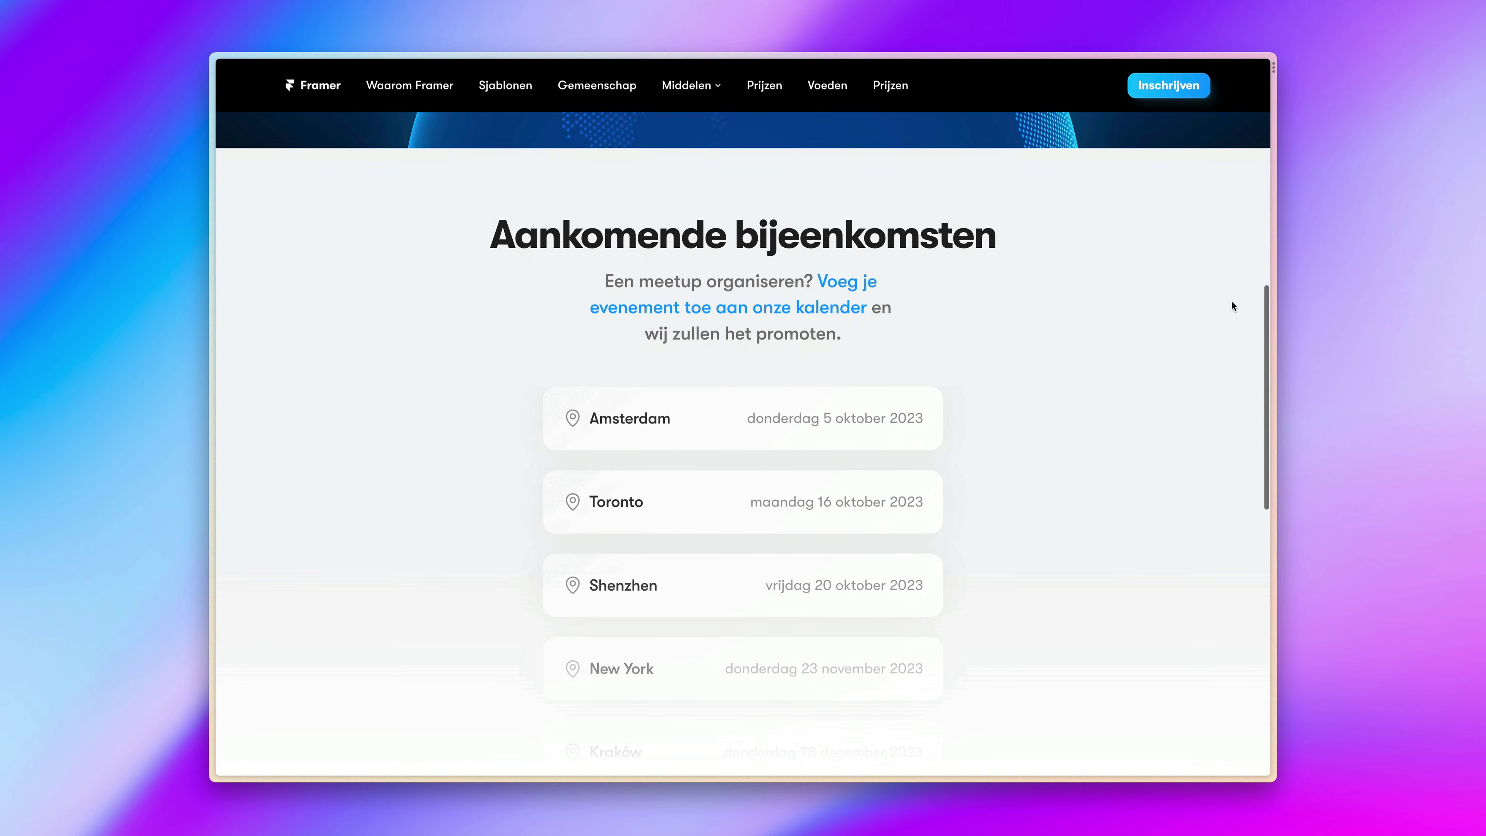
pyautogui.scroll(12, 1231, 306)
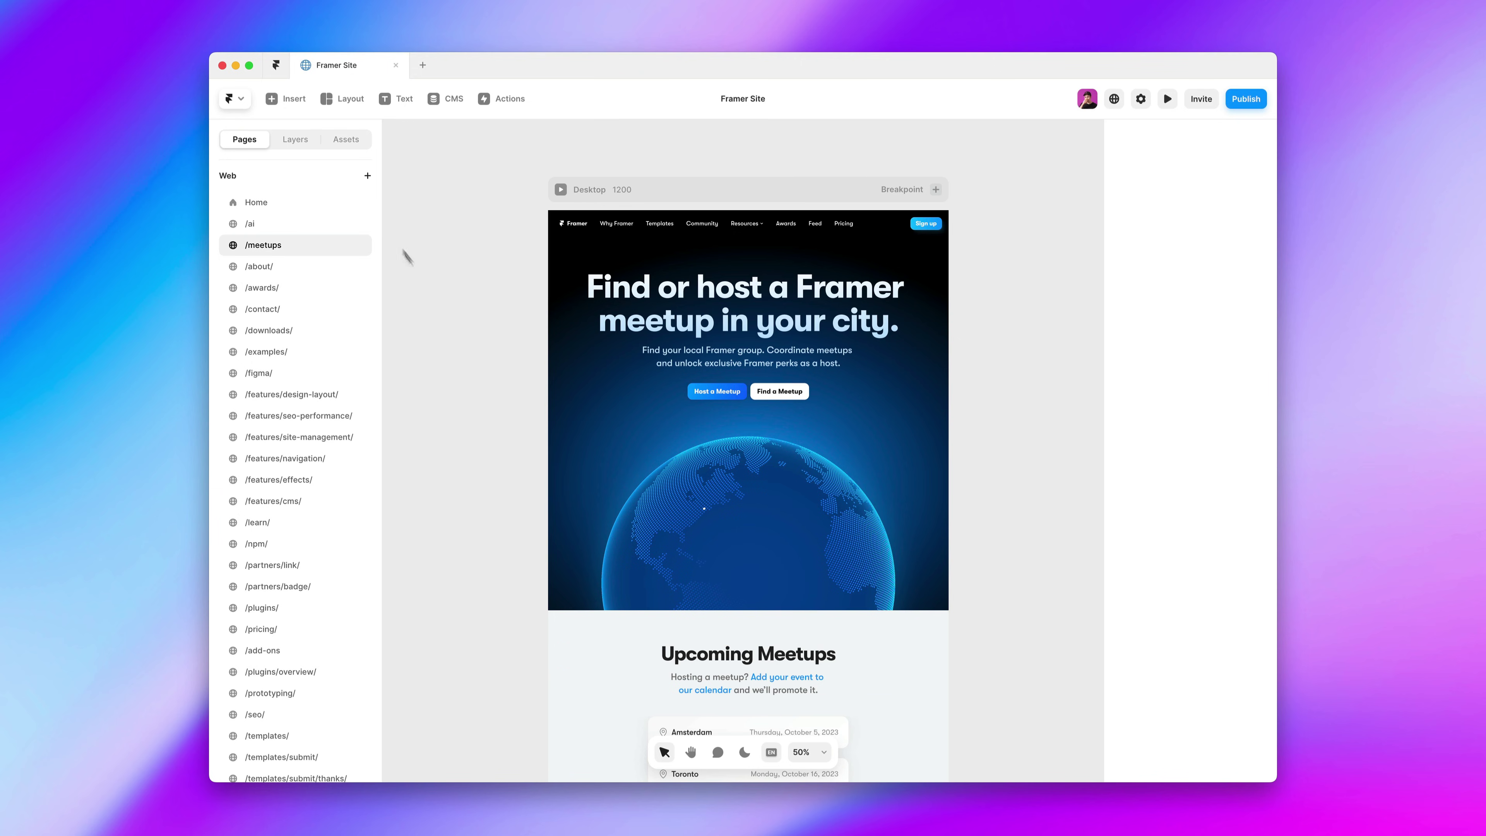
# Drag a Locale Selector from the Interactive insert library onto the canvas.
pyautogui.click(302, 108)
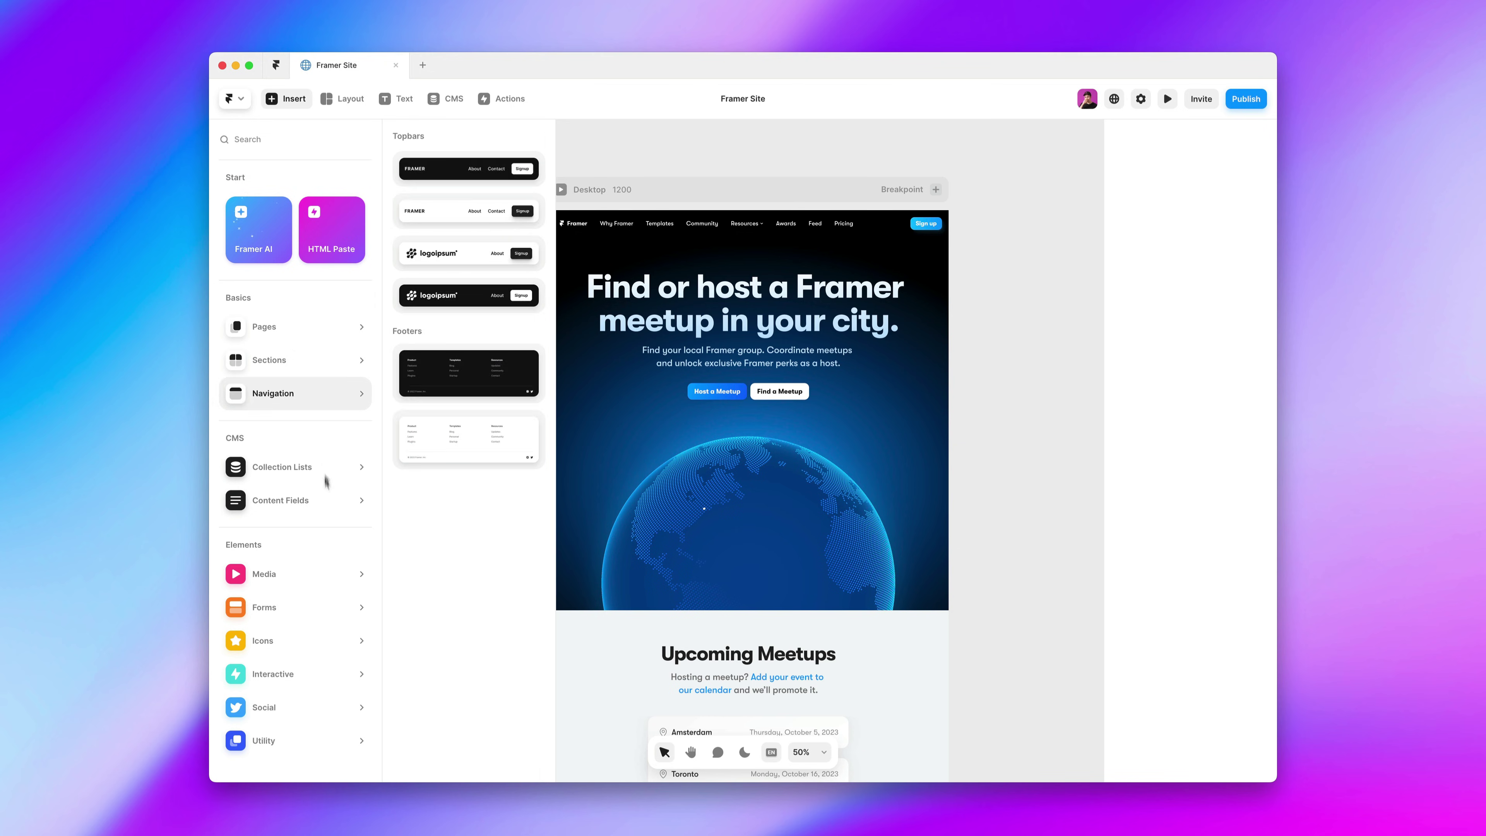
pyautogui.moveTo(326, 671)
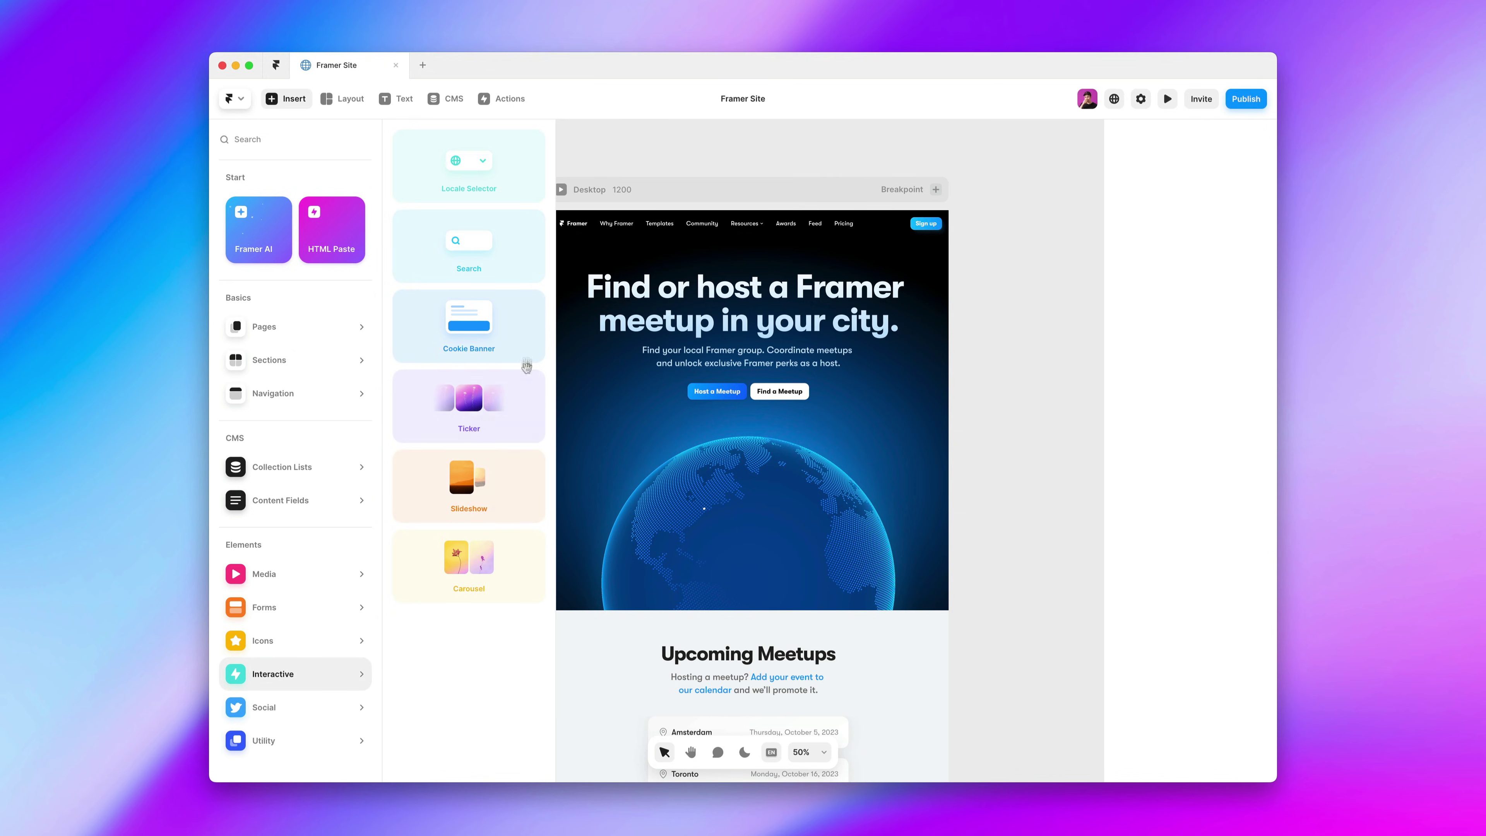
pyautogui.moveTo(525, 194); pyautogui.dragTo(989, 231)
# Clear the Locale Selector's fill and set its icon colour to #FFFFFF.
pyautogui.click(1258, 497)
pyautogui.click(1208, 604)
pyautogui.click(1028, 572)
pyautogui.click(1001, 530)
pyautogui.write('#FFFFFF')
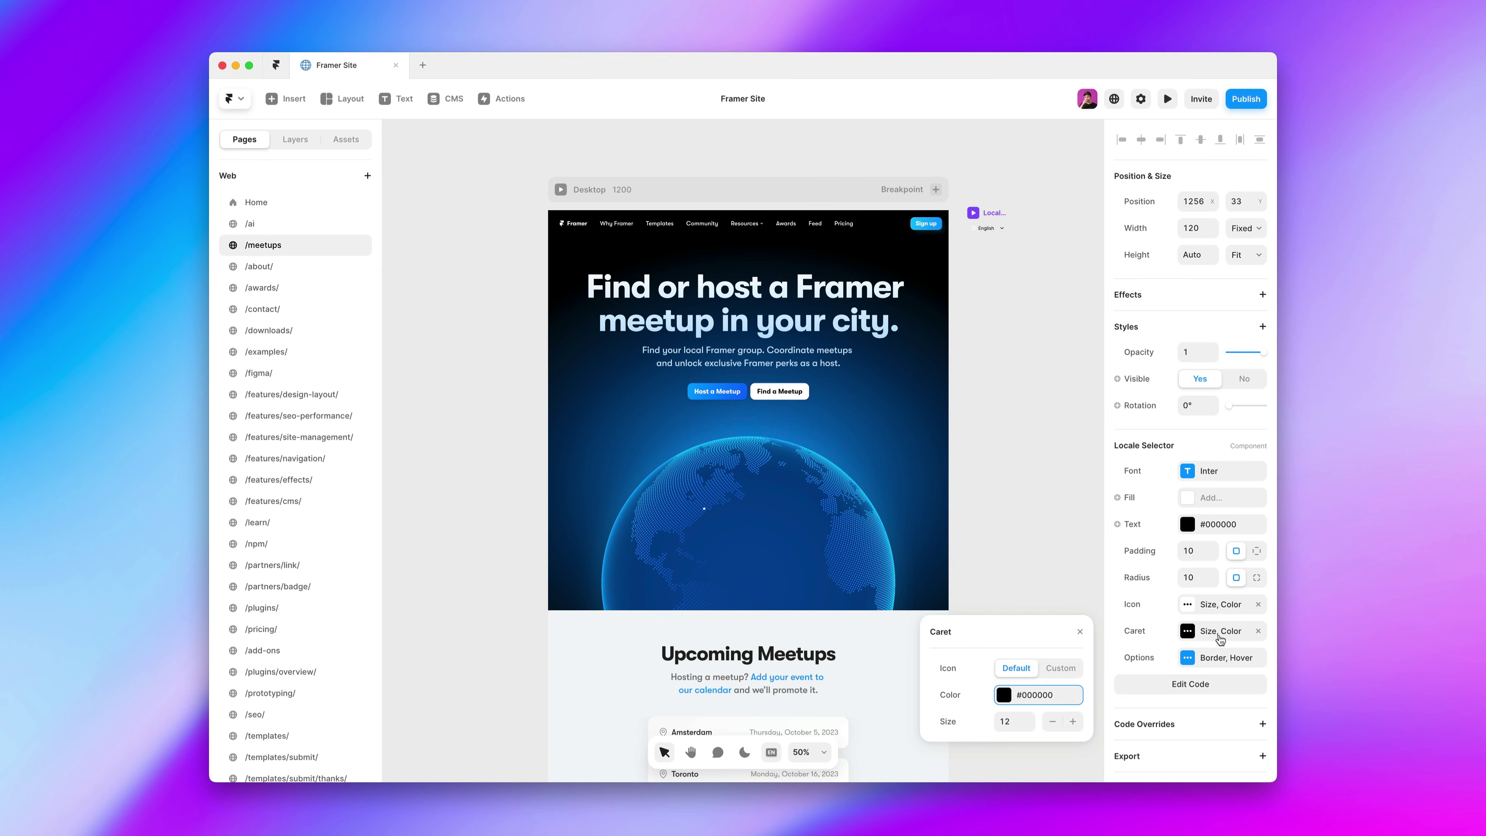
pyautogui.press('Escape')
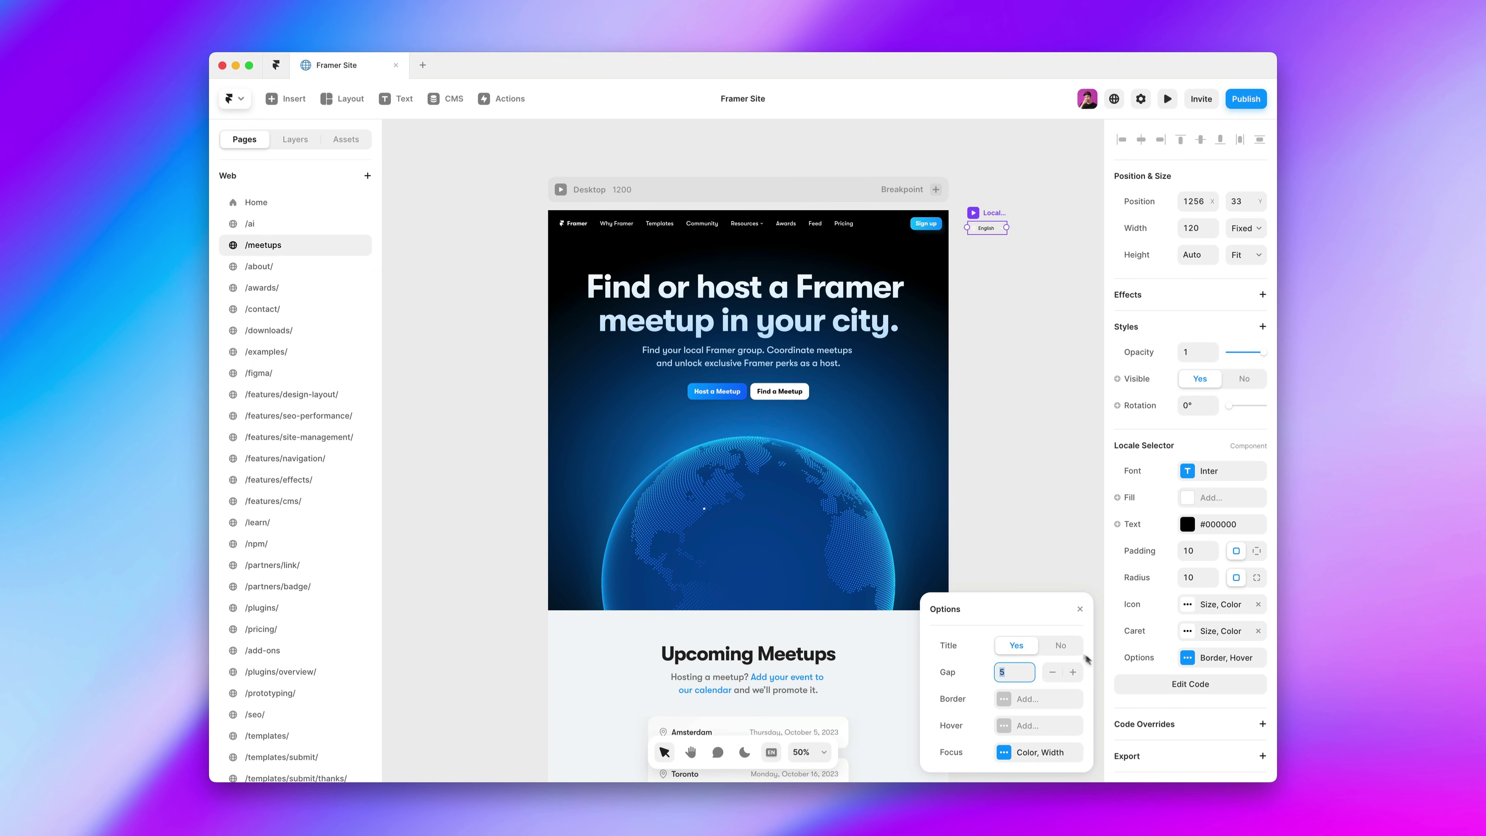
pyautogui.press('Escape')
# Set the selector's width to Fit and move it into the nav beside Sign up.
pyautogui.click(1085, 603)
pyautogui.click(989, 232)
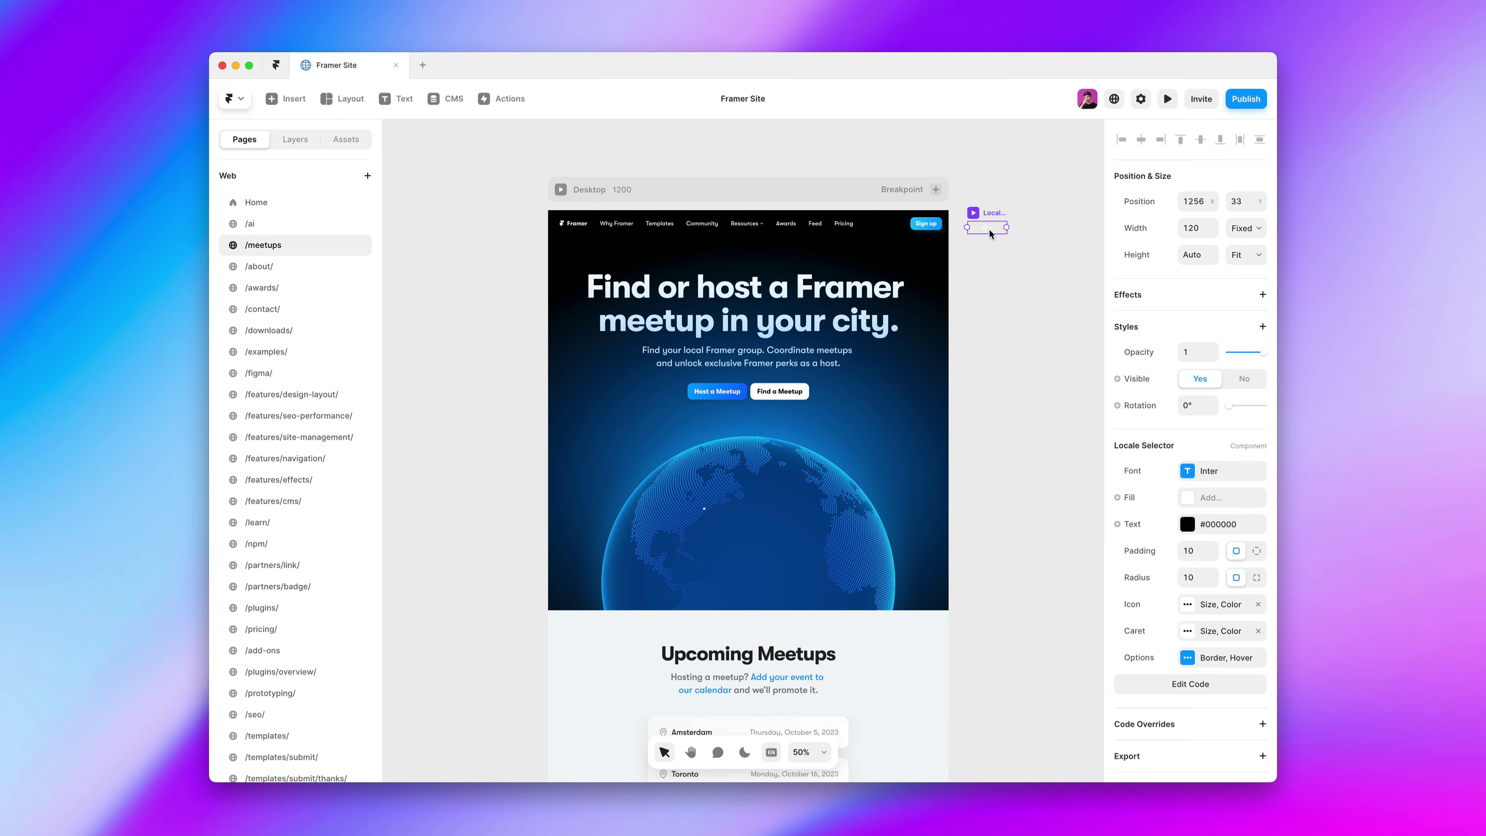
pyautogui.click(1246, 228)
pyautogui.click(1243, 275)
pyautogui.click(1058, 309)
pyautogui.moveTo(975, 228); pyautogui.dragTo(907, 226)
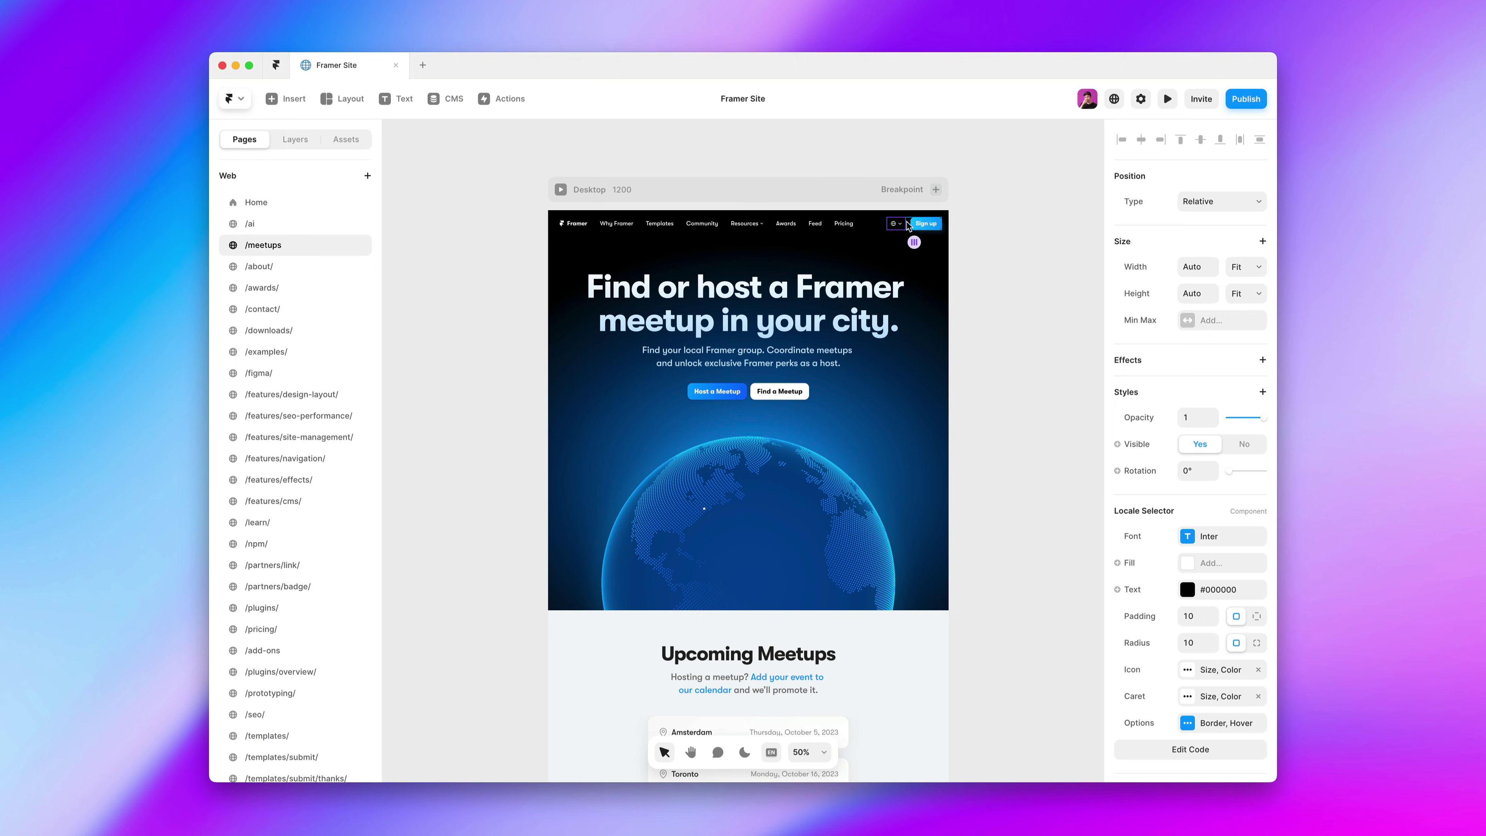
# Publish the project to its framer.app domain from the top-right Publish button.
pyautogui.click(986, 232)
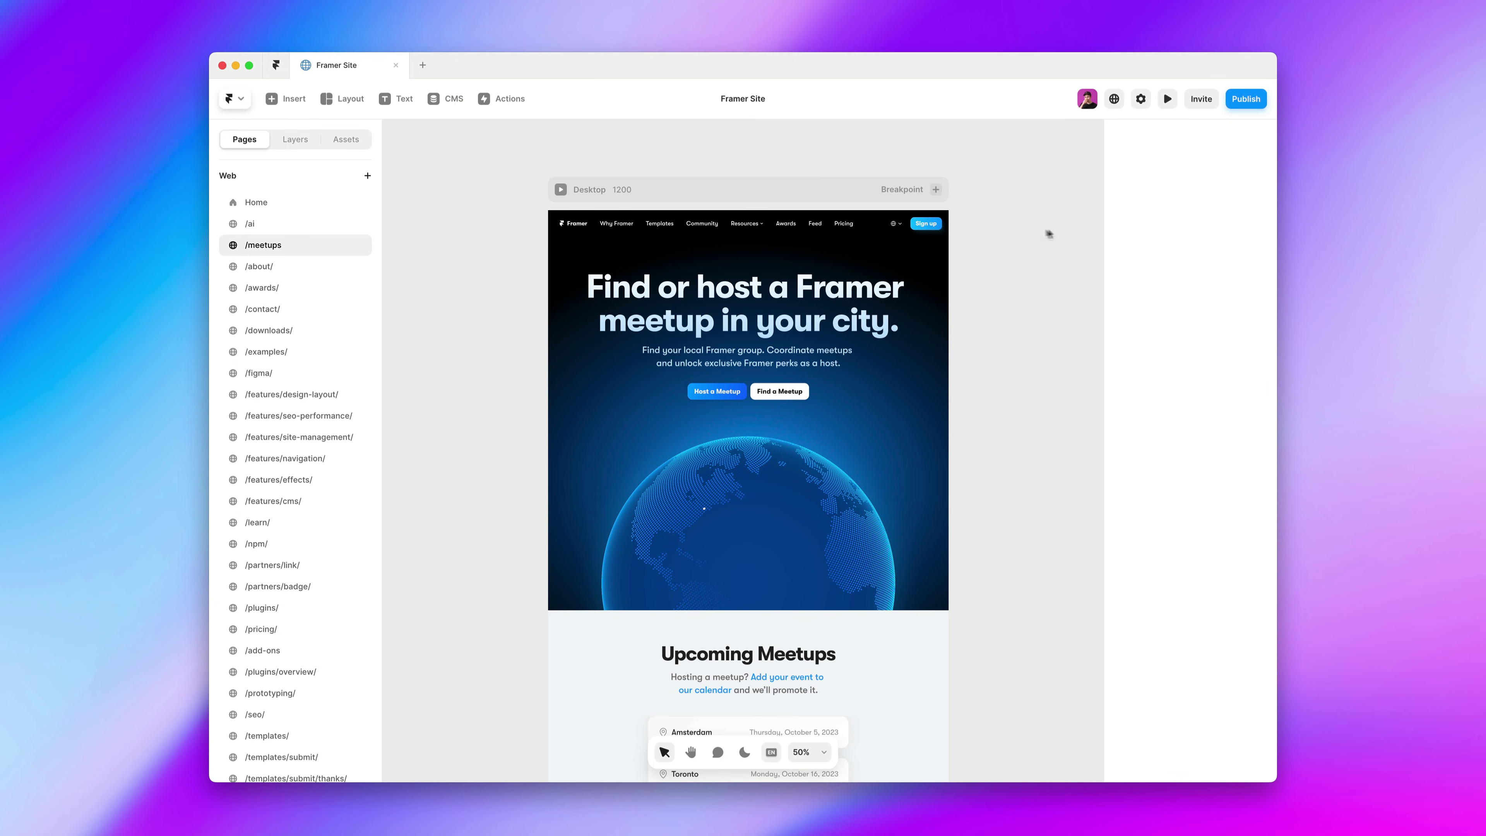
pyautogui.click(1250, 106)
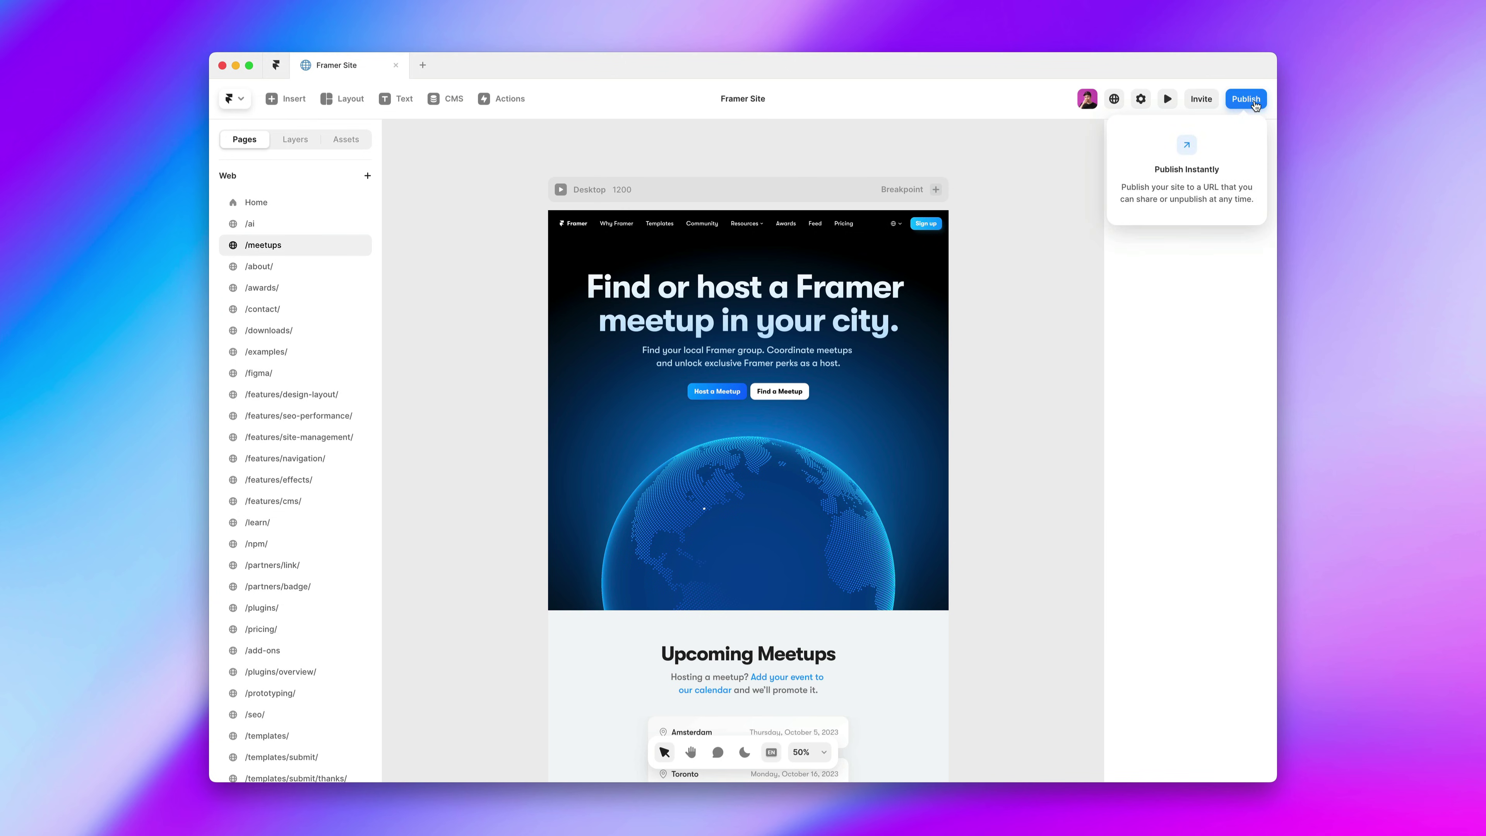
pyautogui.click(1253, 102)
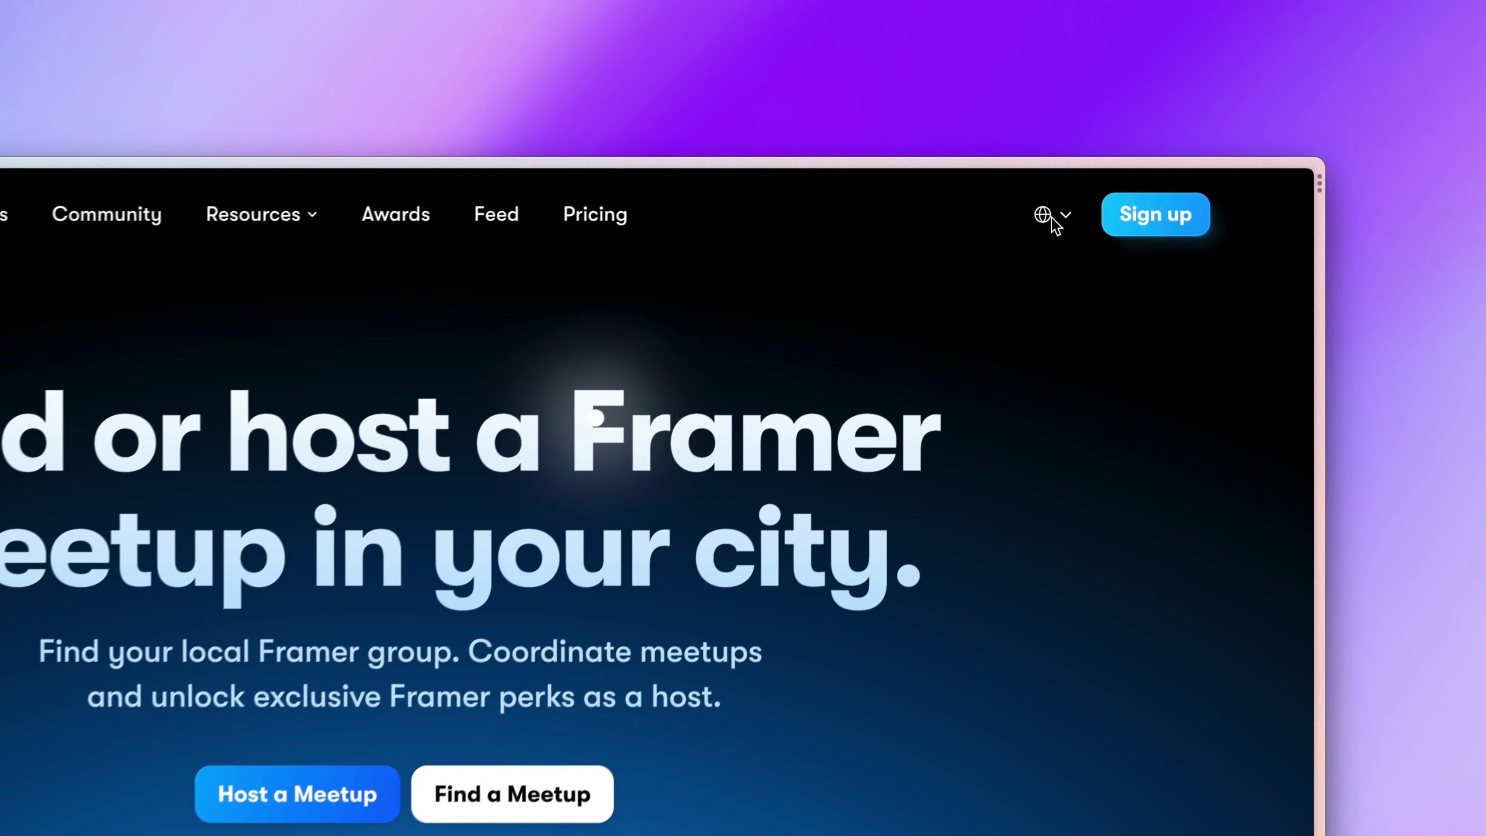
# Switch the live meetups page to Dutch with the globe picker and scroll through it.
pyautogui.click(1118, 88)
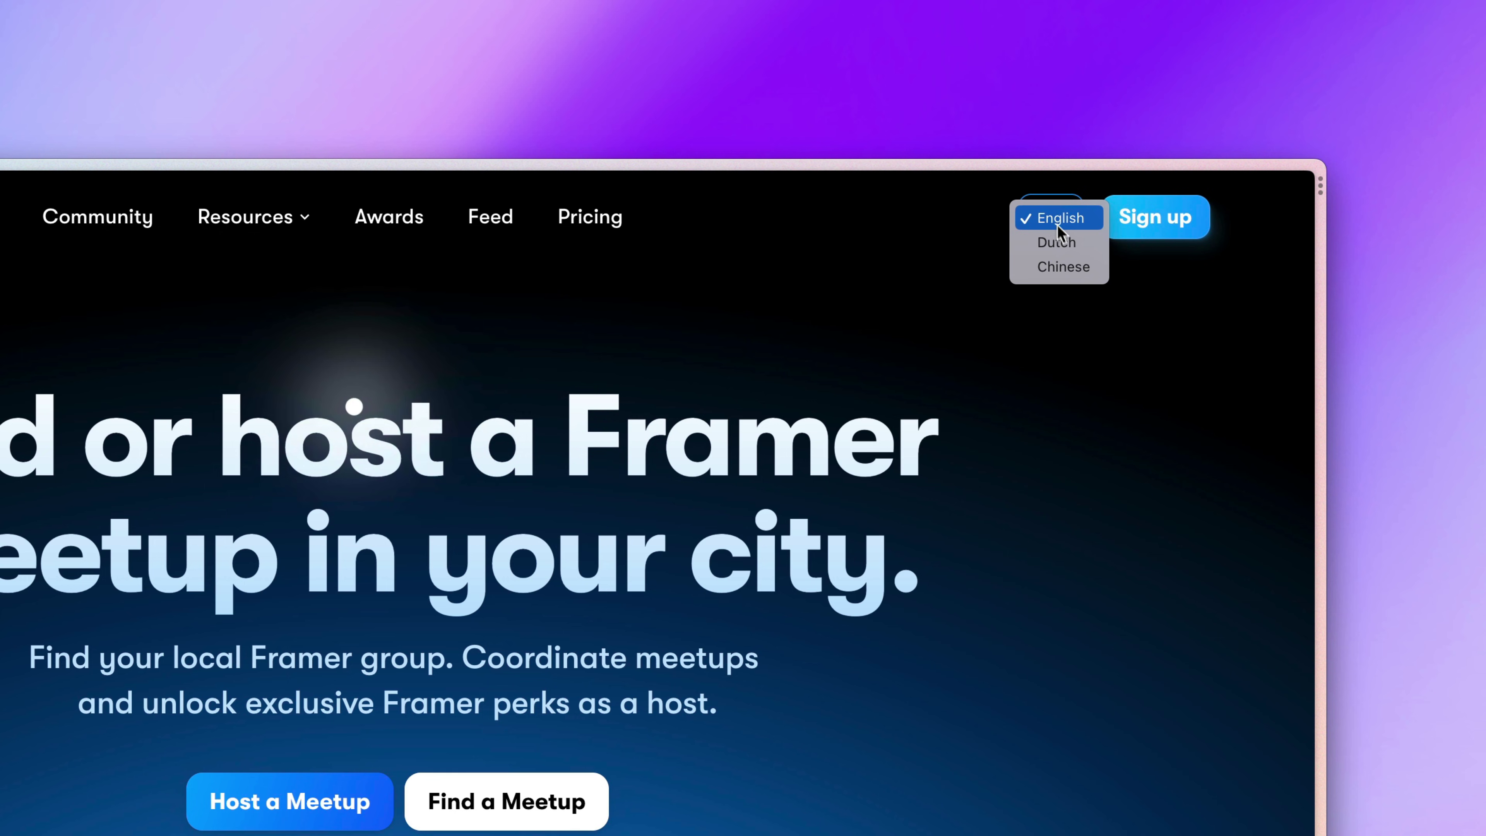
pyautogui.click(1091, 243)
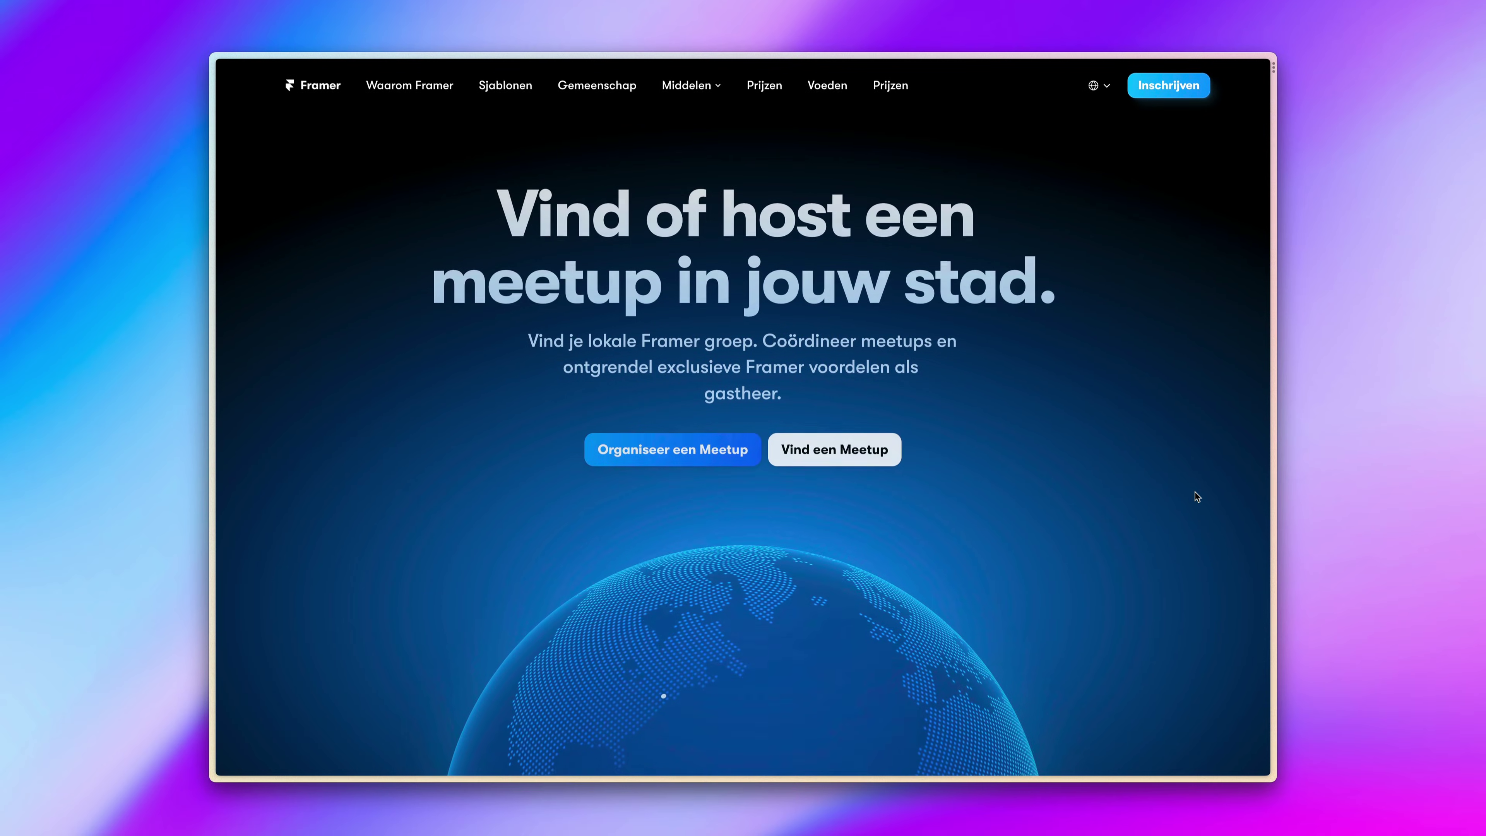
pyautogui.scroll(-6, 1196, 497)
pyautogui.scroll(-4, 1194, 491)
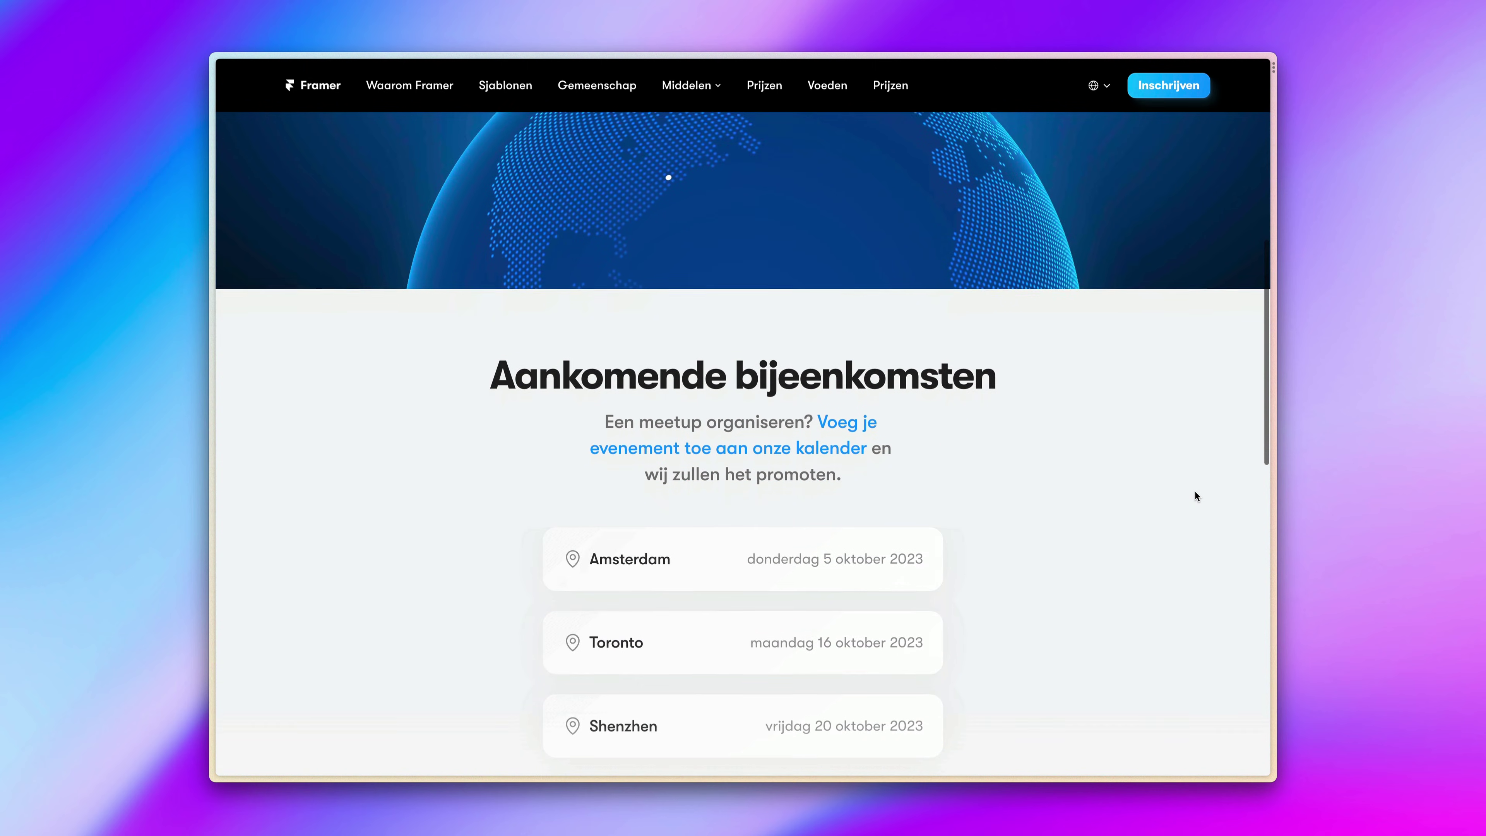
pyautogui.scroll(2, 1194, 491)
pyautogui.scroll(8, 1195, 493)
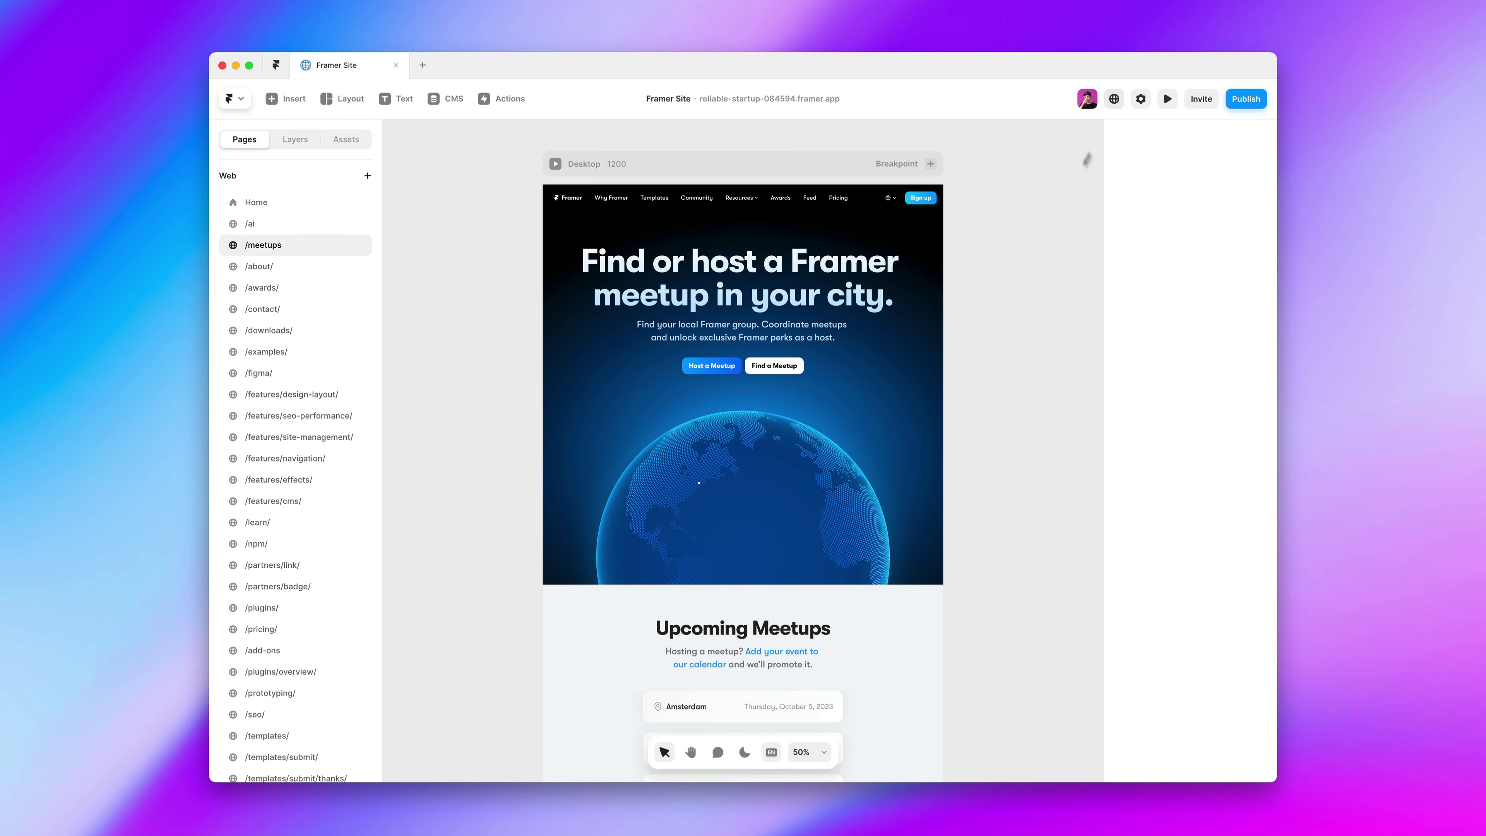
# Mark the Dutch 'Awards' translation (Prijzen) as Needs Review and filter the list to To Review.
pyautogui.click(1114, 99)
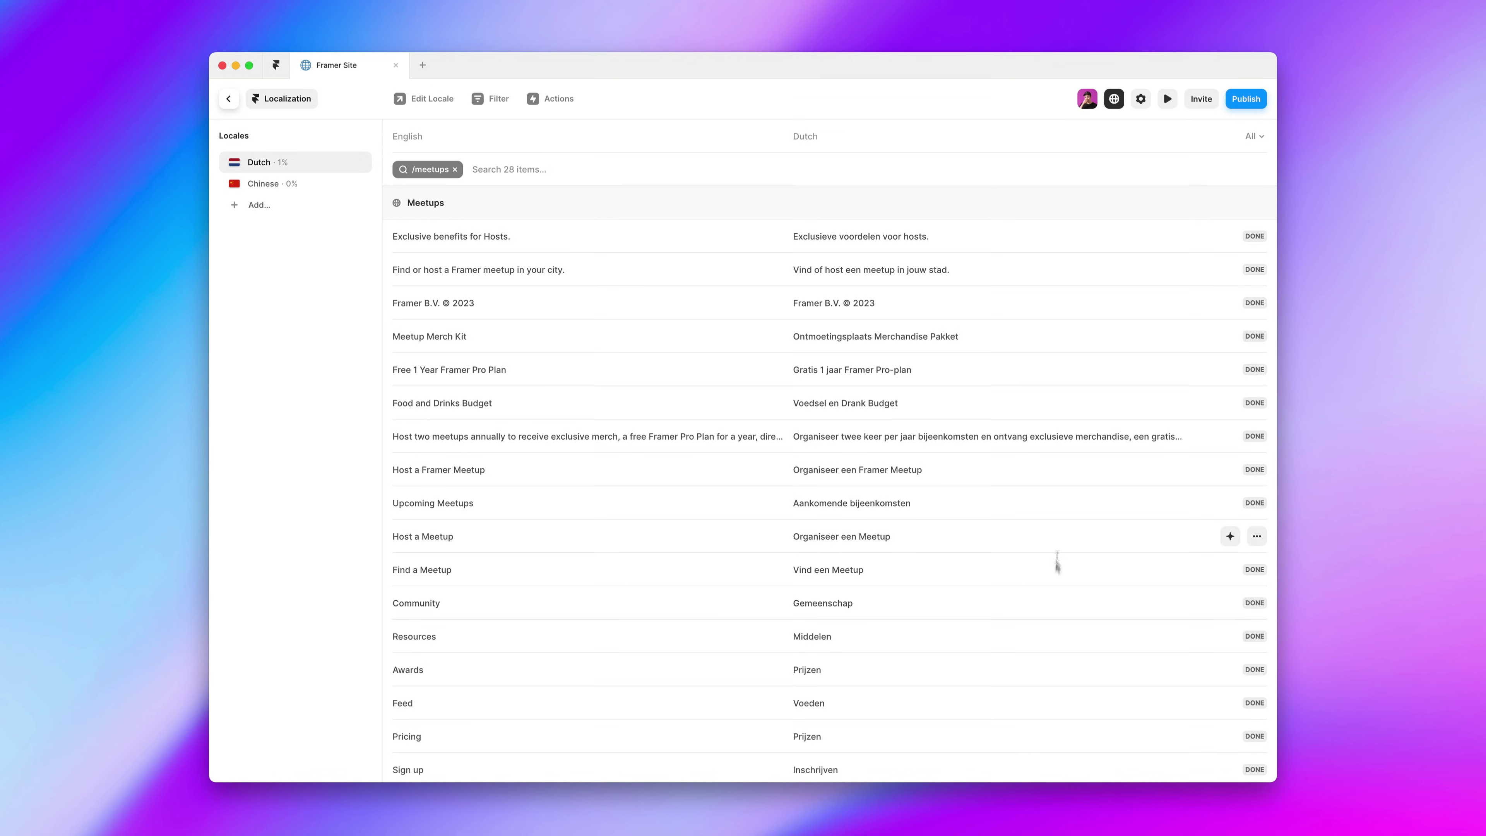
pyautogui.scroll(-5, 1049, 625)
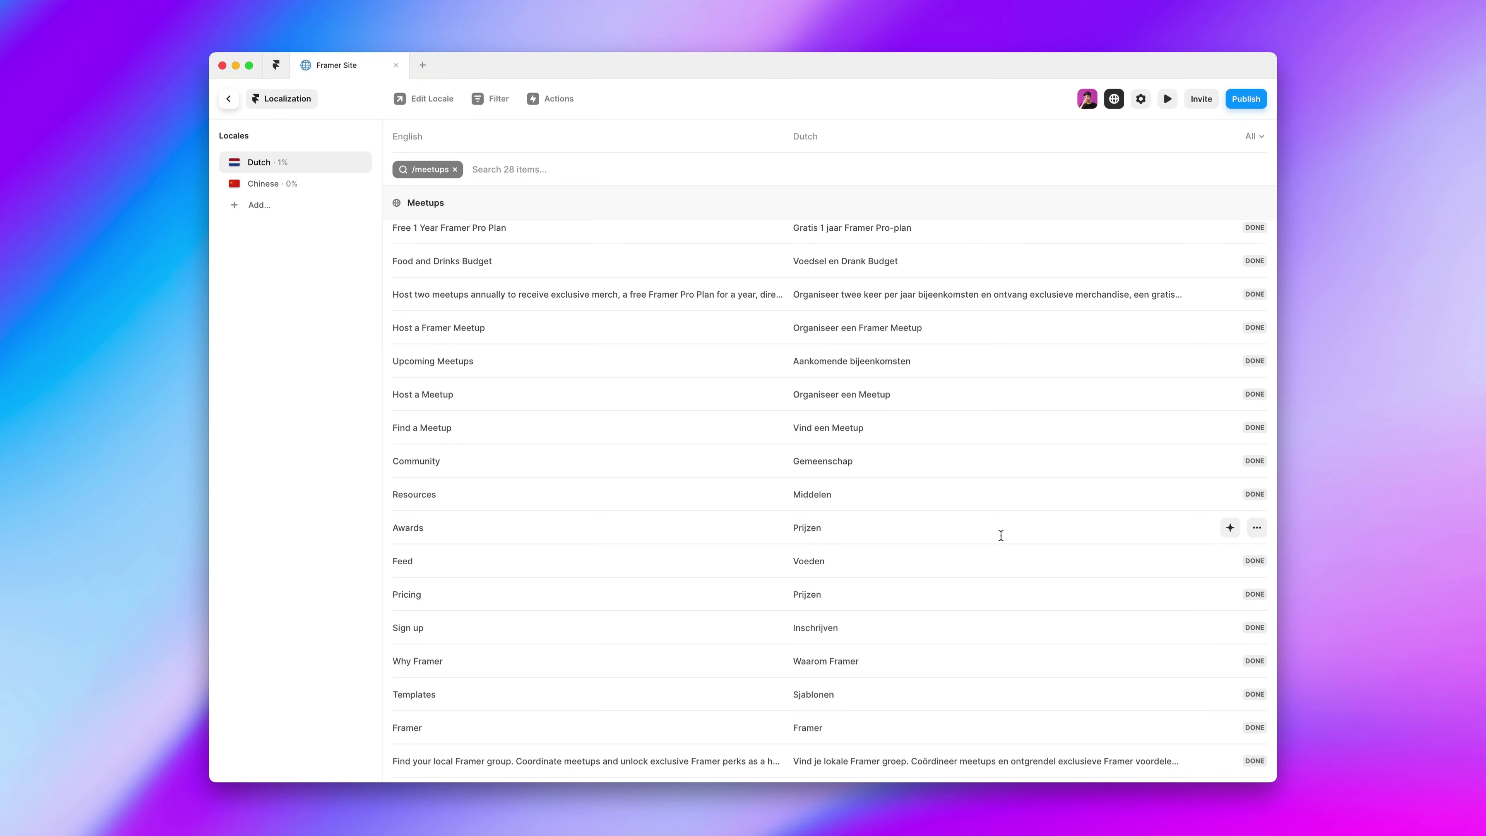
pyautogui.click(1256, 529)
pyautogui.click(1241, 568)
pyautogui.click(1254, 137)
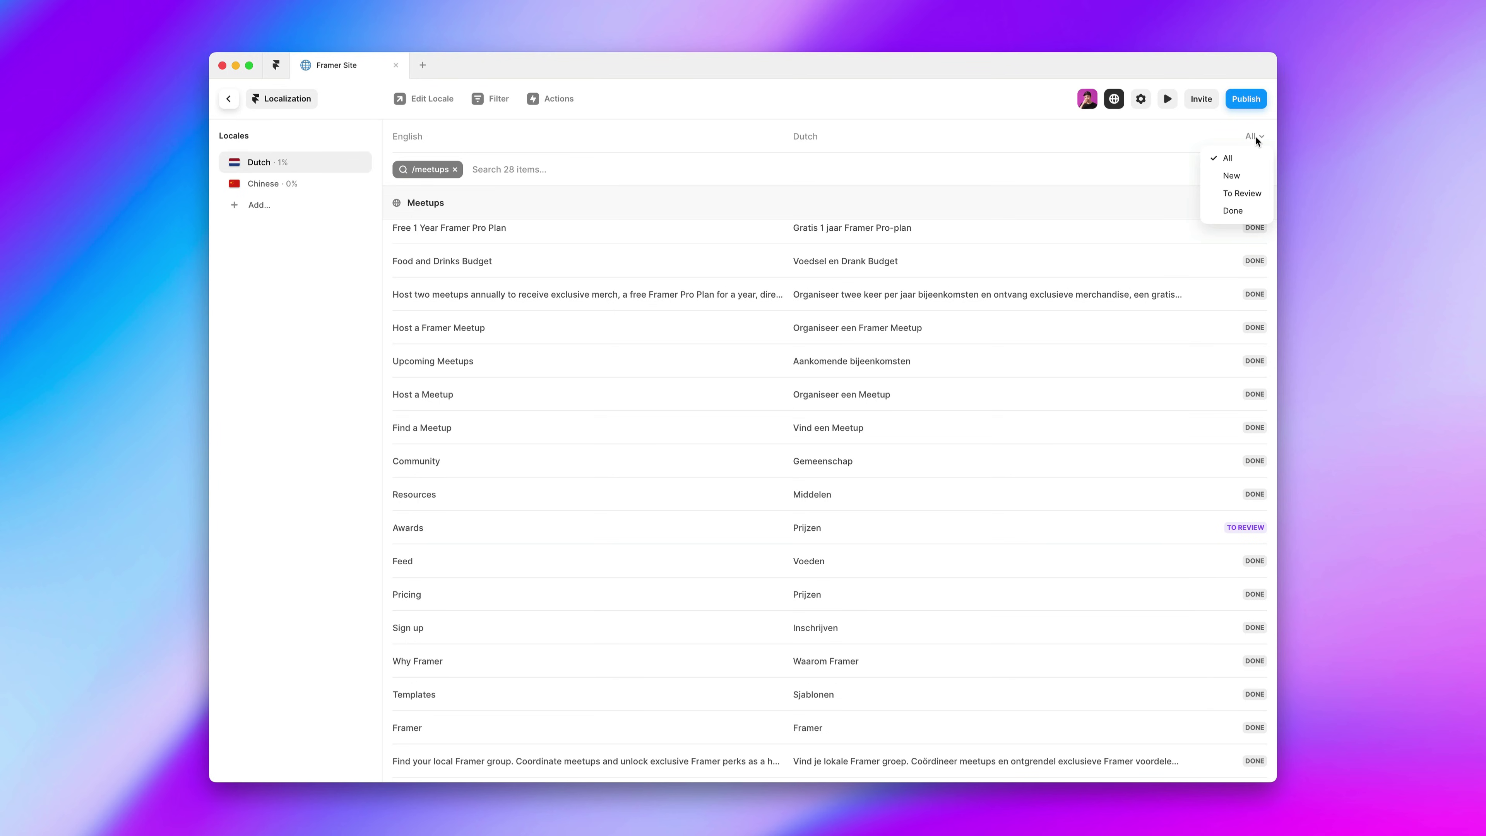
pyautogui.click(1250, 192)
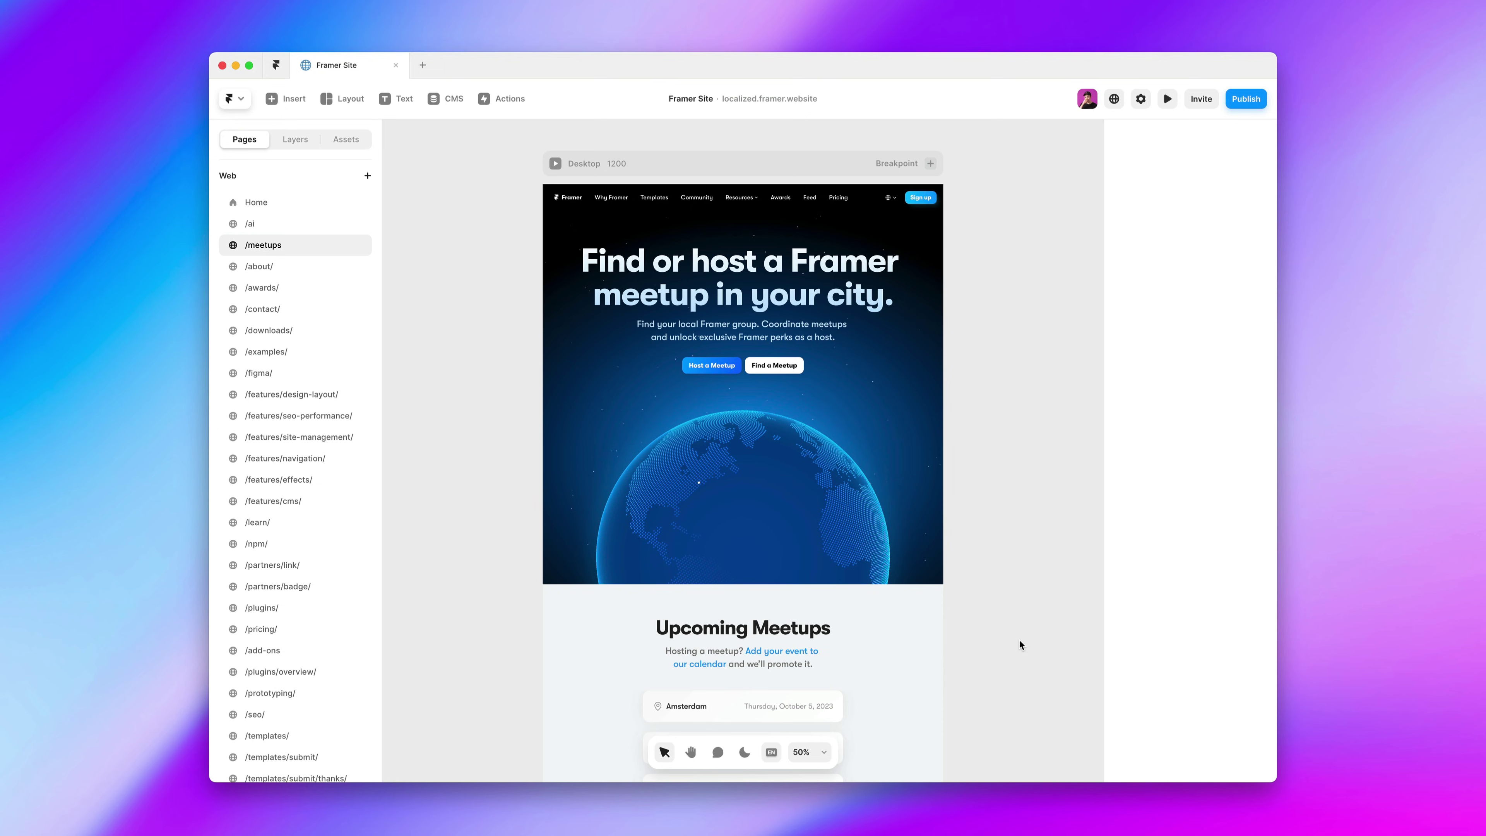
pyautogui.click(771, 752)
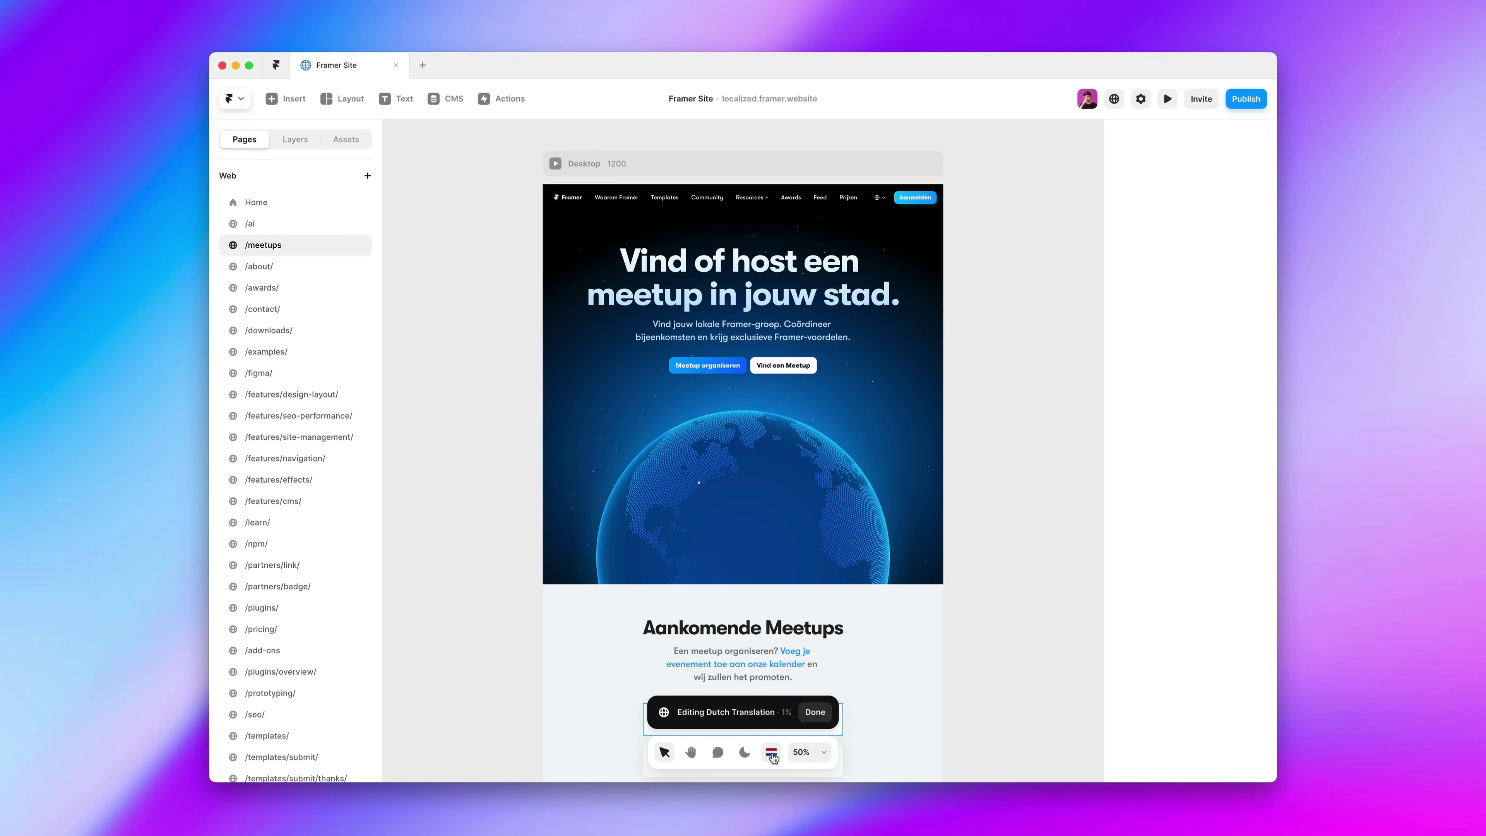
pyautogui.click(771, 752)
pyautogui.click(800, 713)
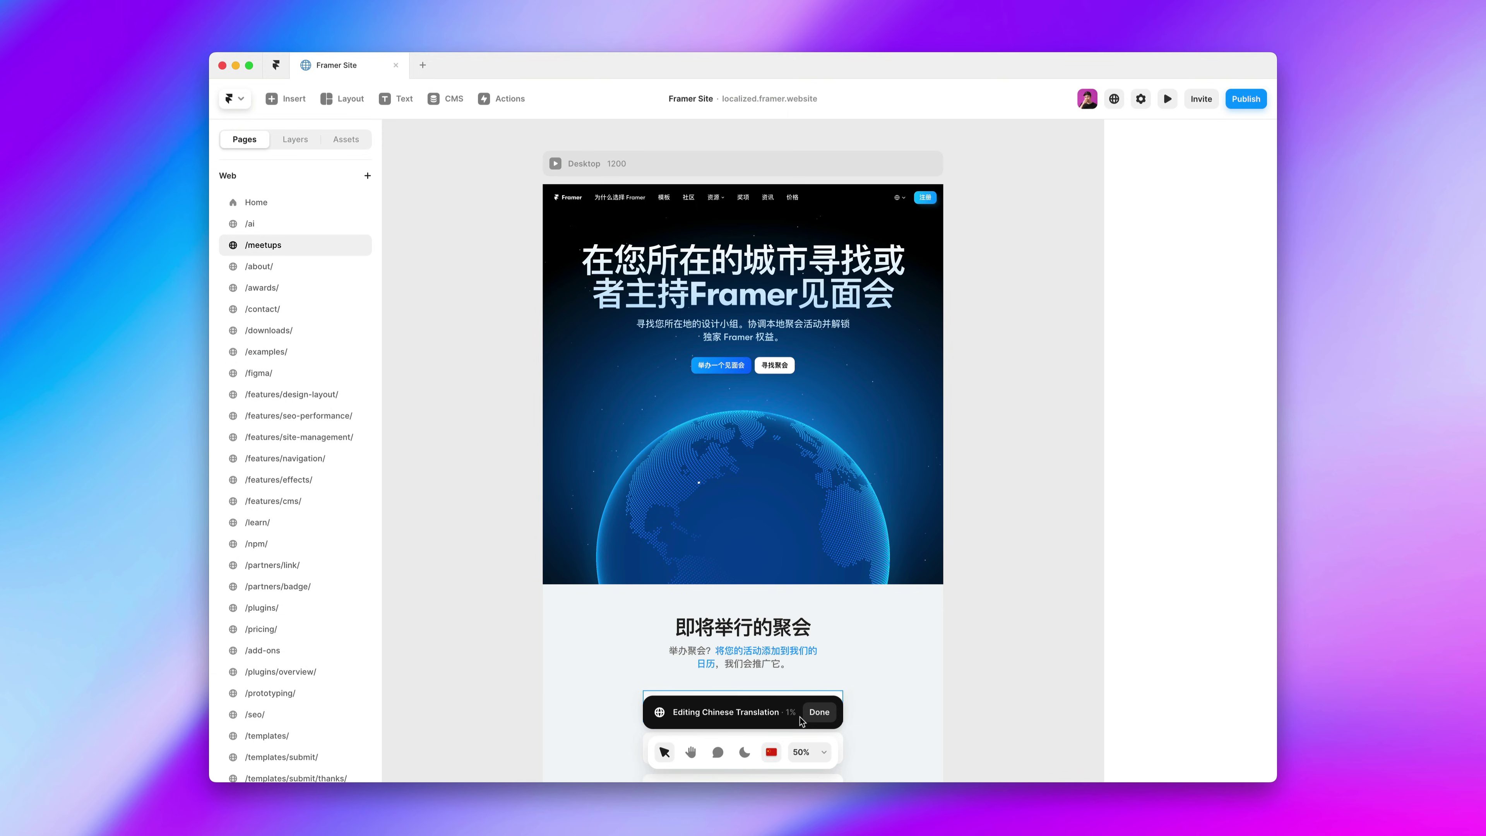
pyautogui.click(818, 713)
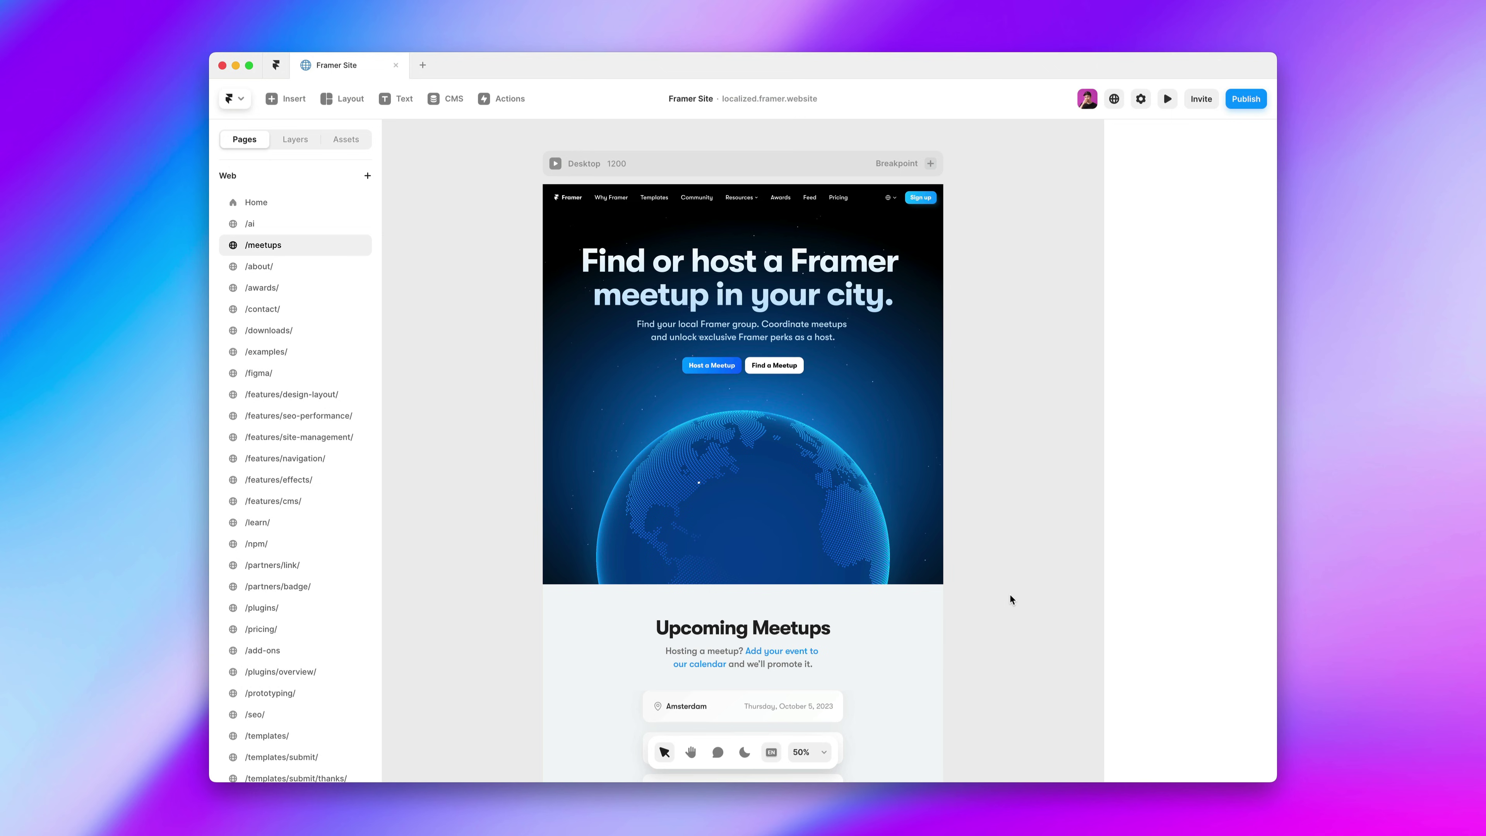
# Open the Meetups/Header hero component to view its variants, then return to /meetups.
pyautogui.doubleClick(927, 466)
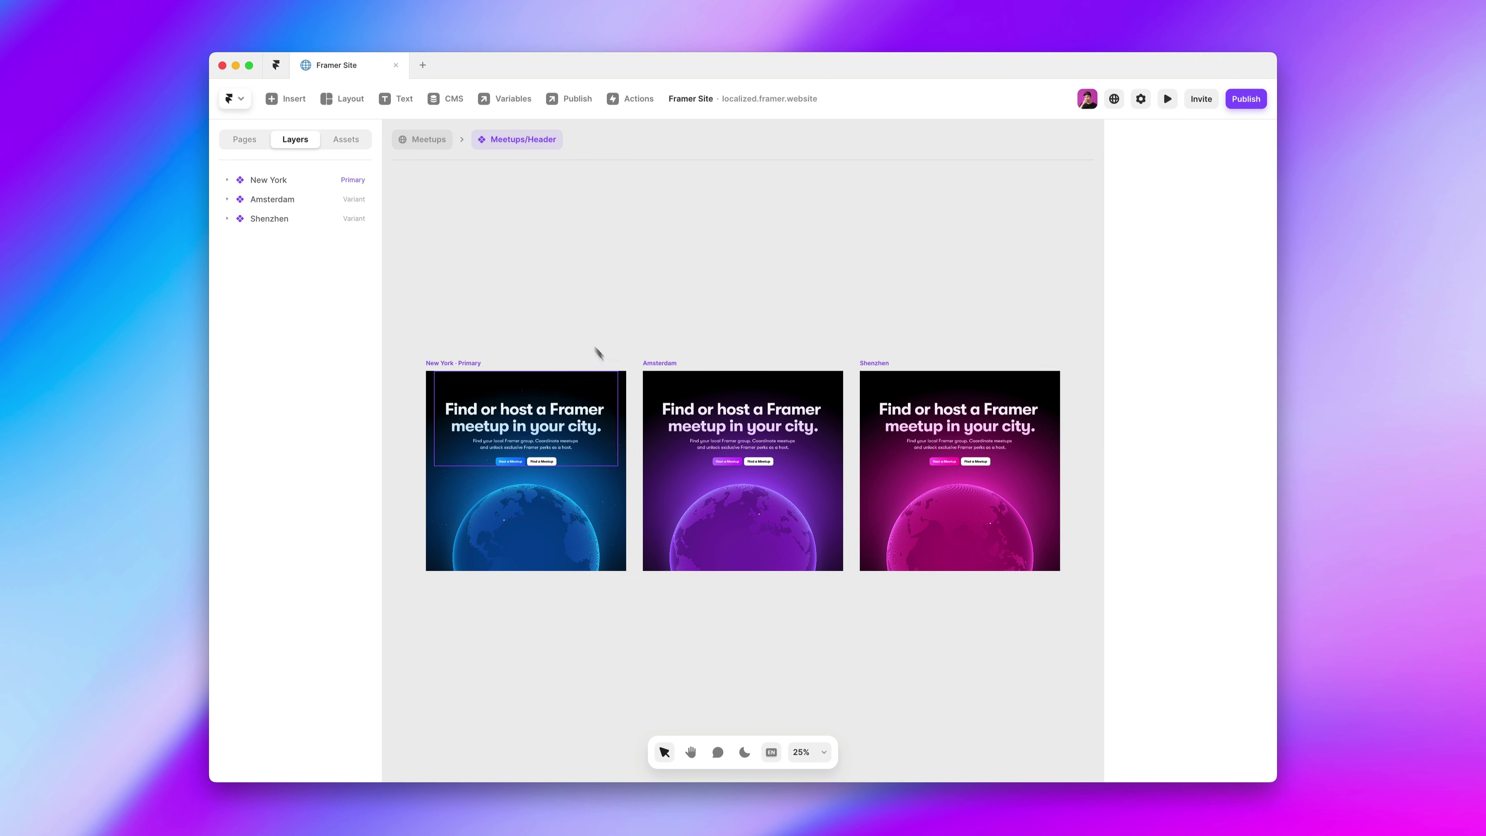
pyautogui.click(440, 145)
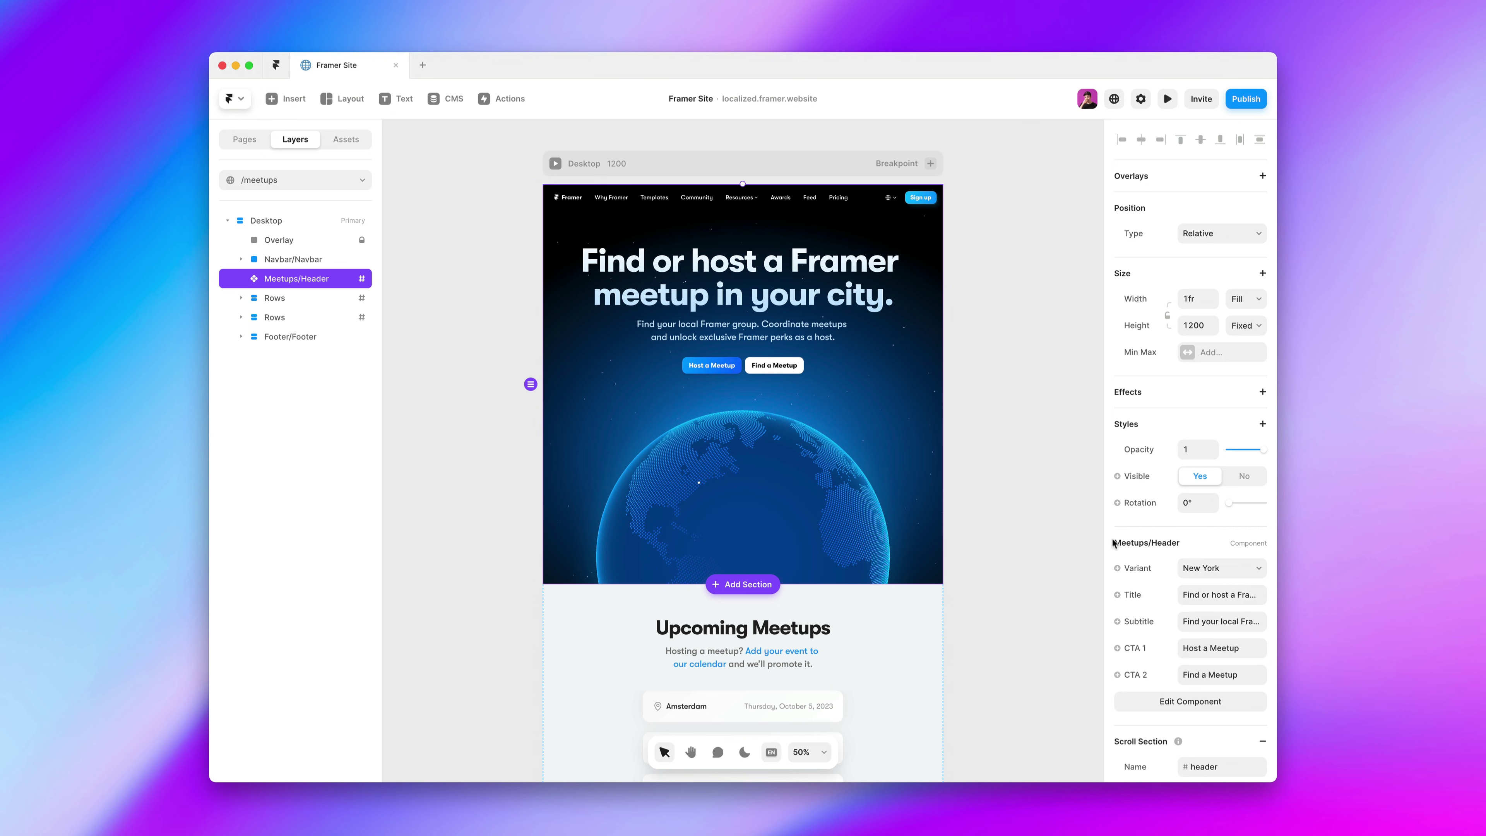
# Bind the hero's Variant to the Locale variable, mapping English to New York.
pyautogui.click(1126, 579)
pyautogui.moveTo(1127, 593)
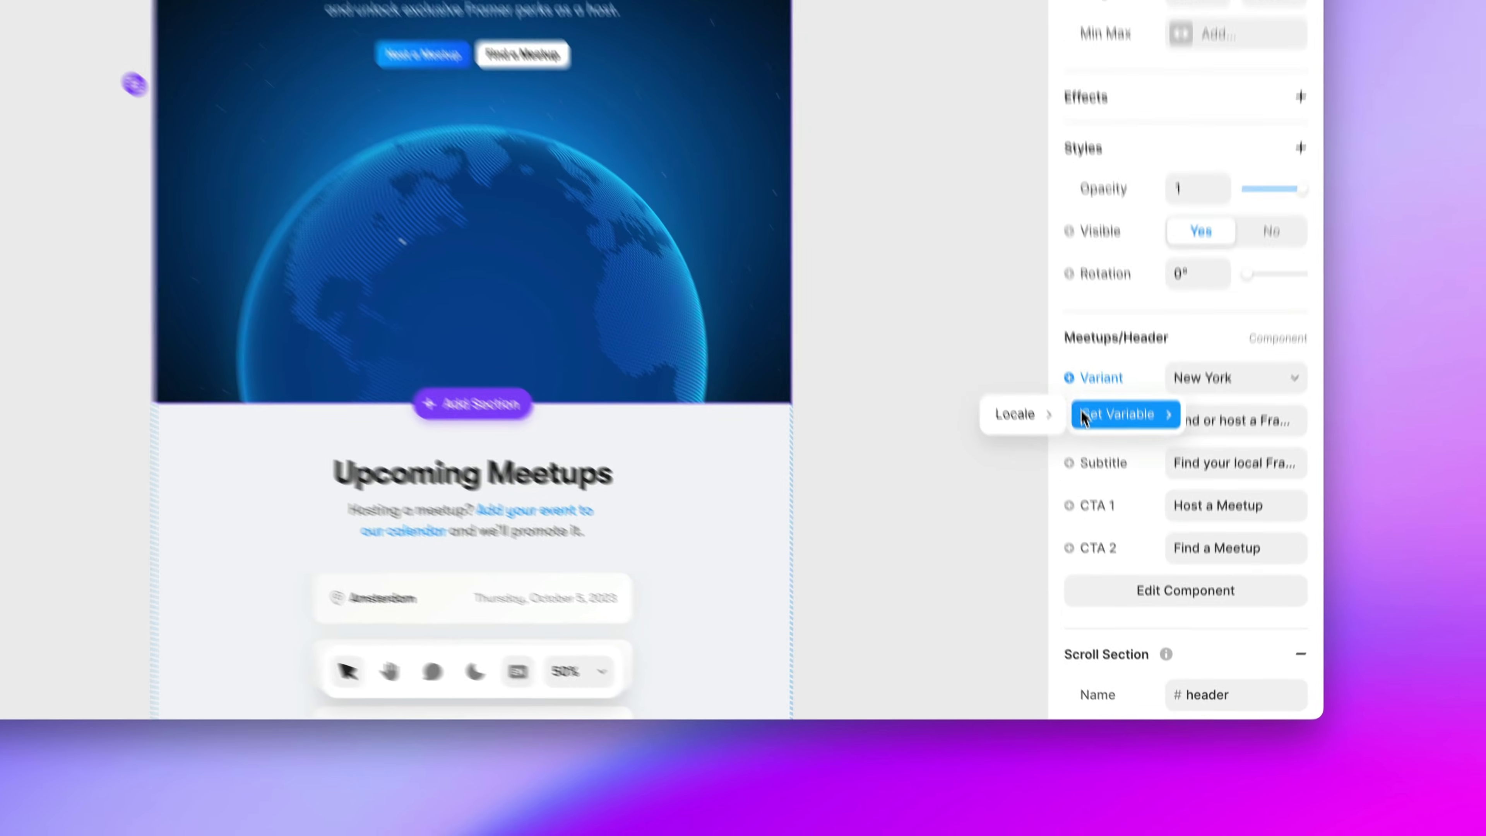
pyautogui.moveTo(1034, 384)
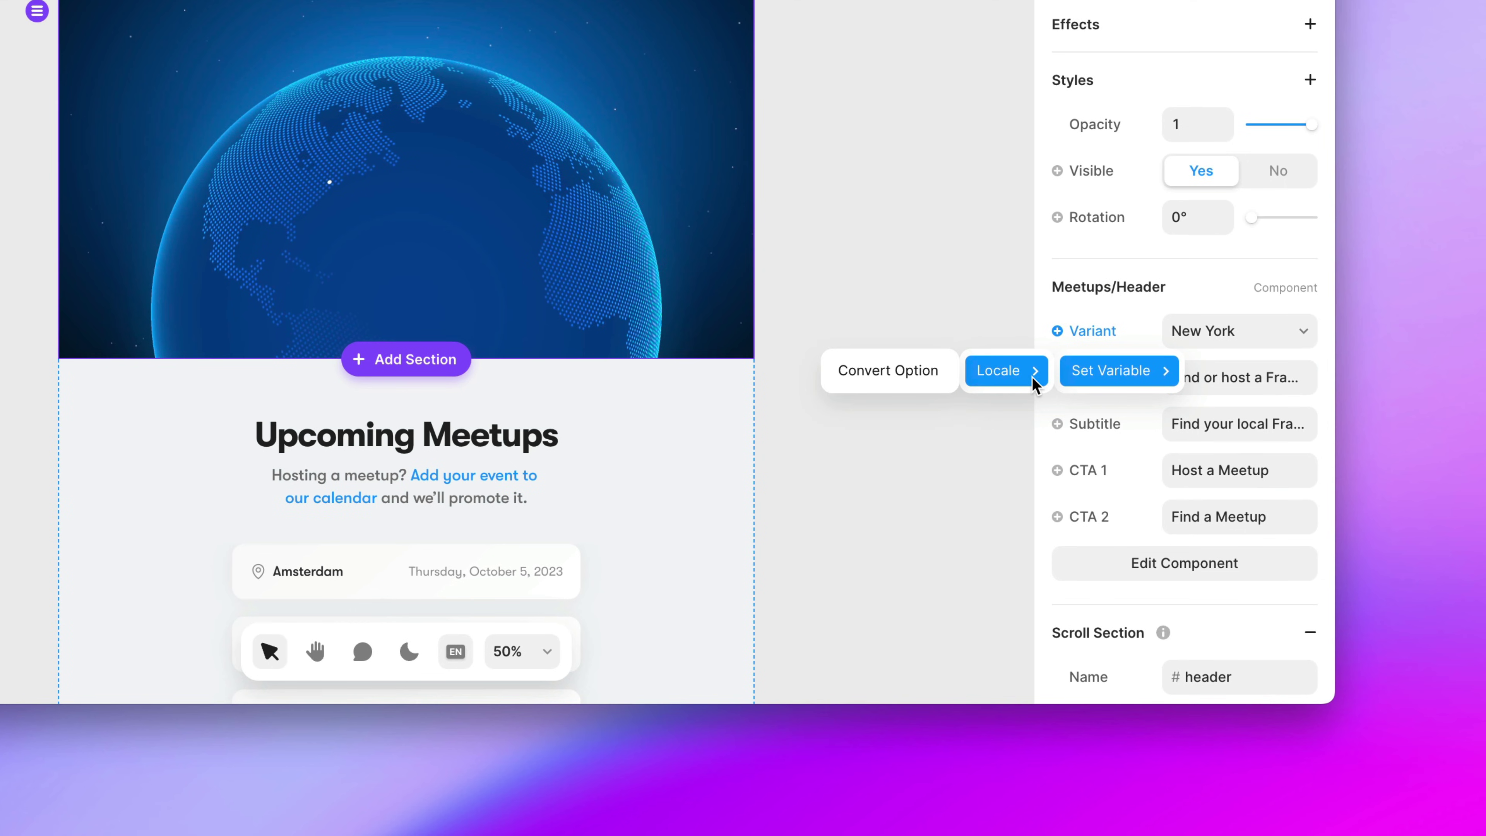
pyautogui.click(936, 375)
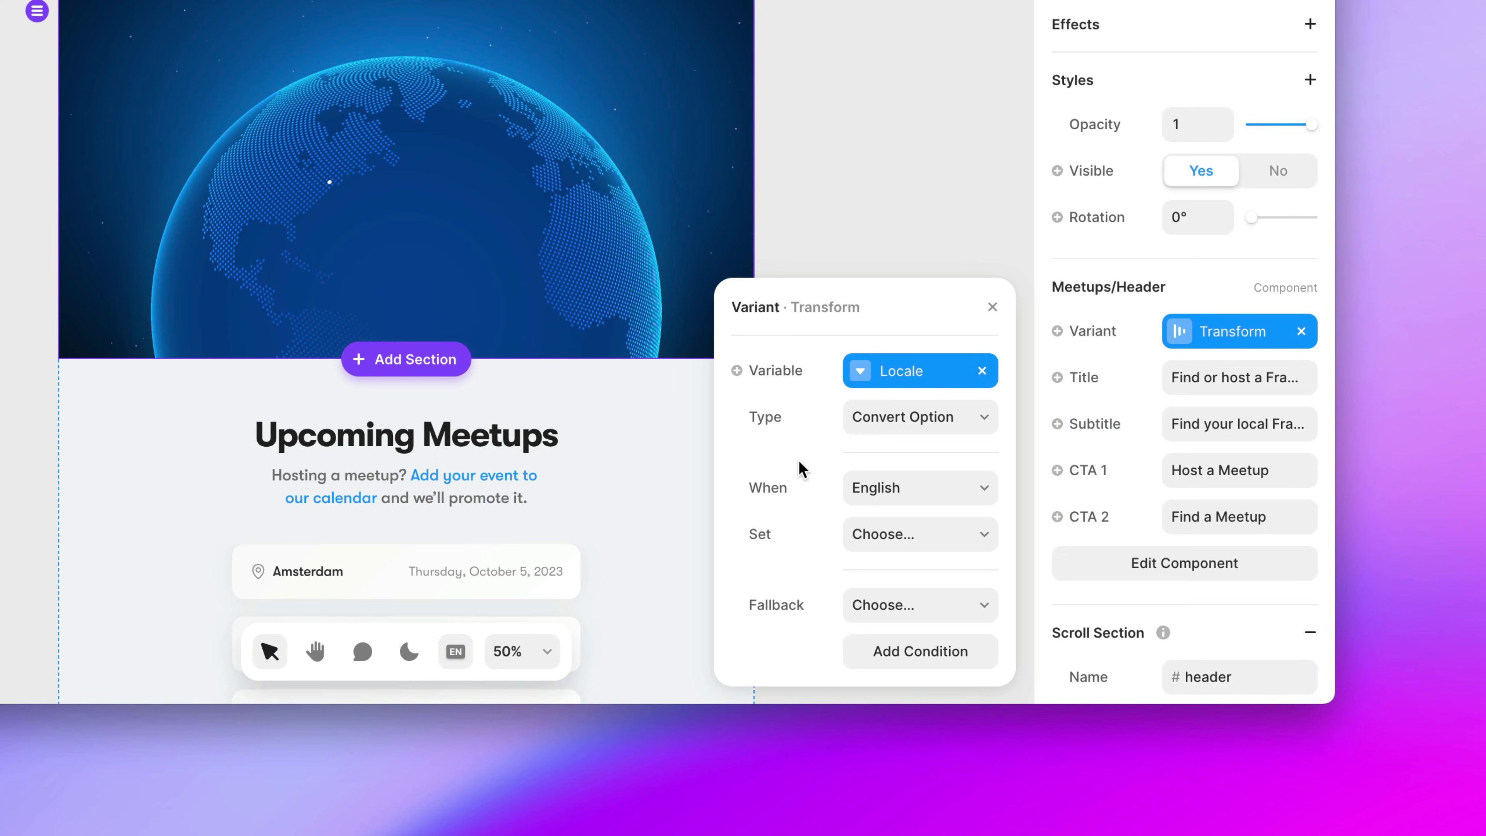
pyautogui.click(879, 544)
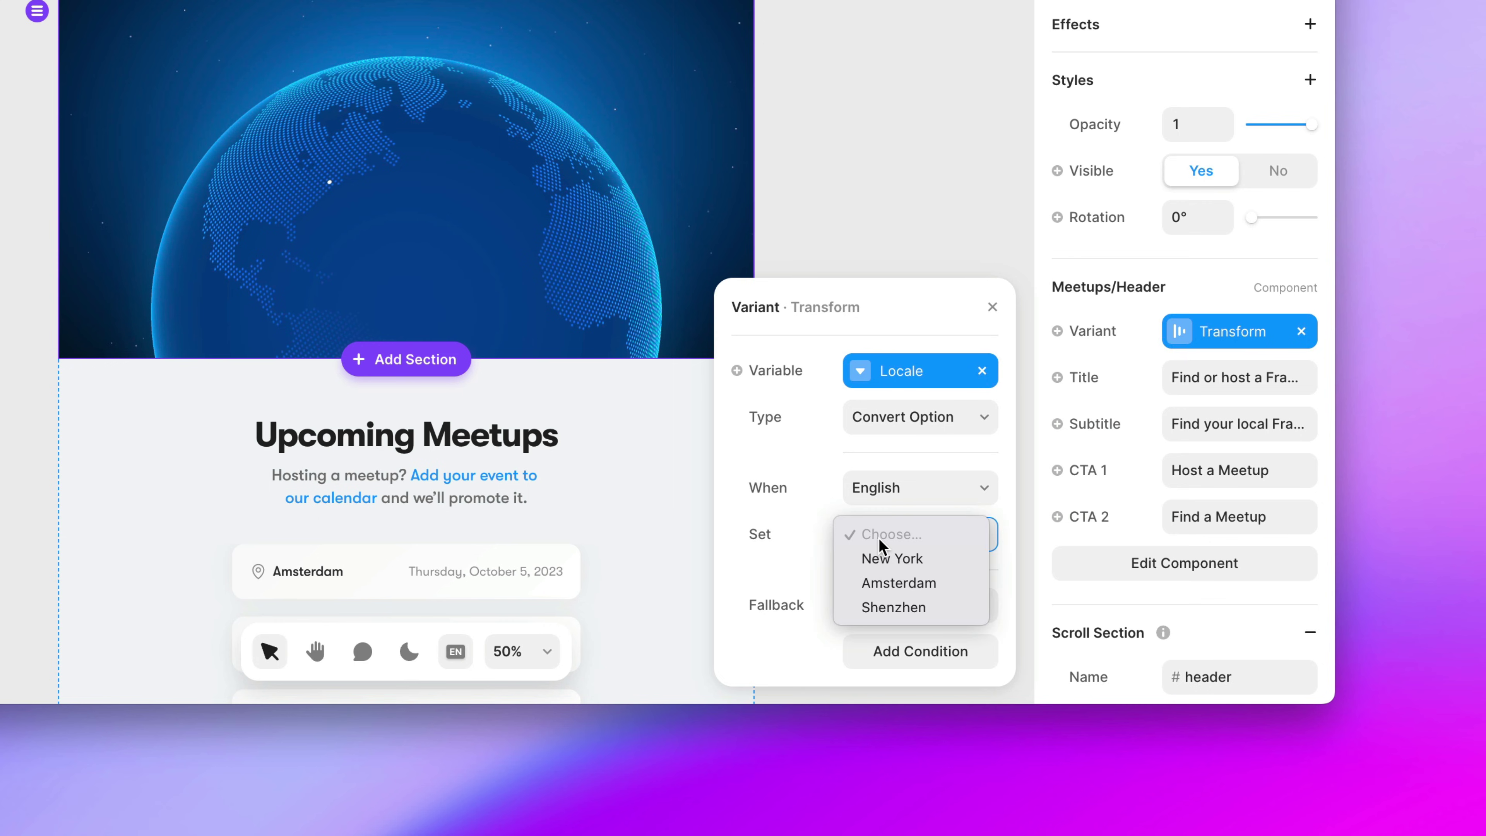
pyautogui.click(883, 557)
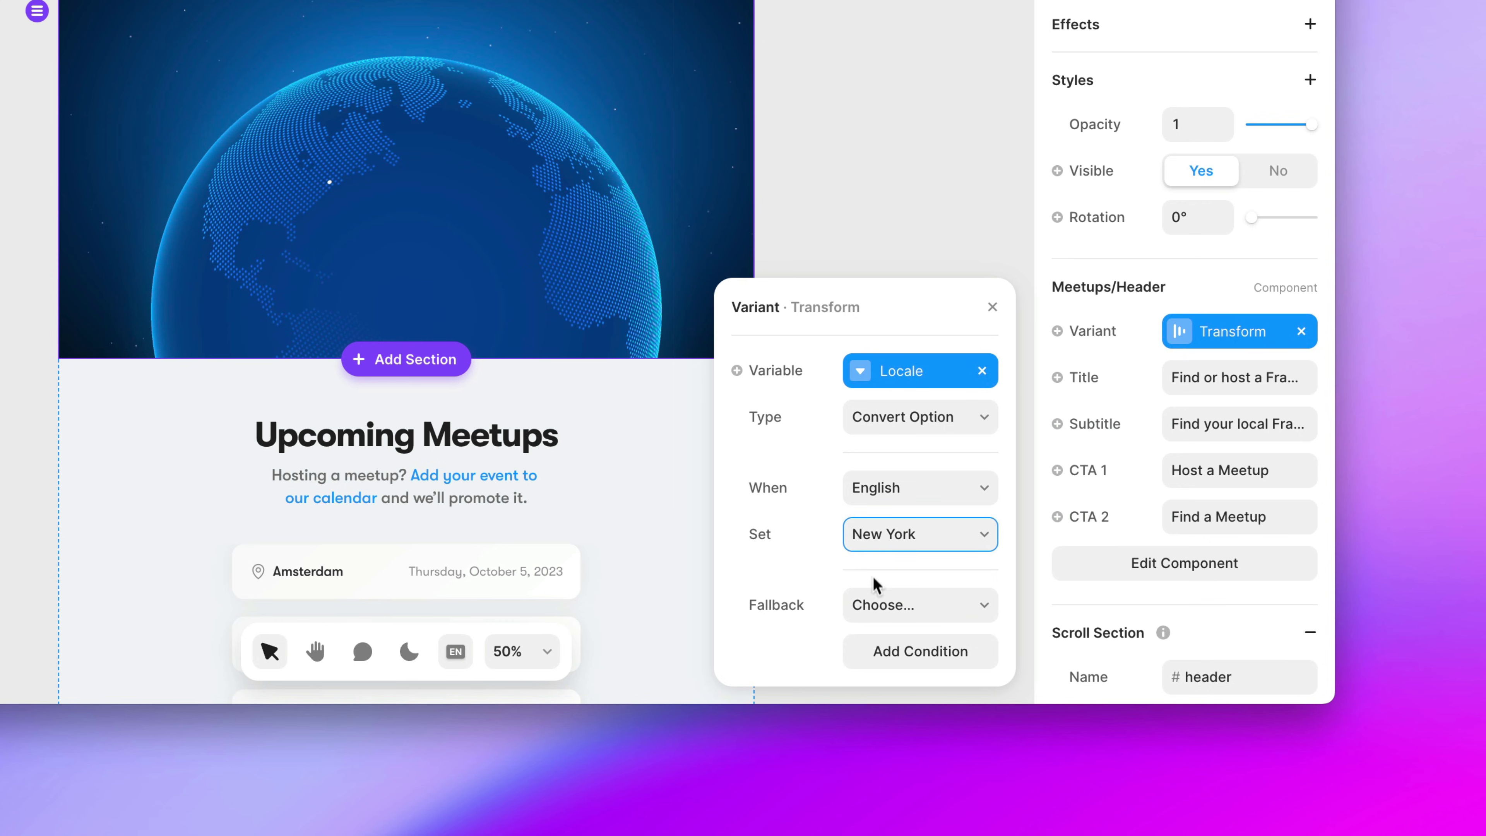
# Map Dutch to Amsterdam and Chinese to Shenzhen, with New York as the fallback.
pyautogui.click(873, 661)
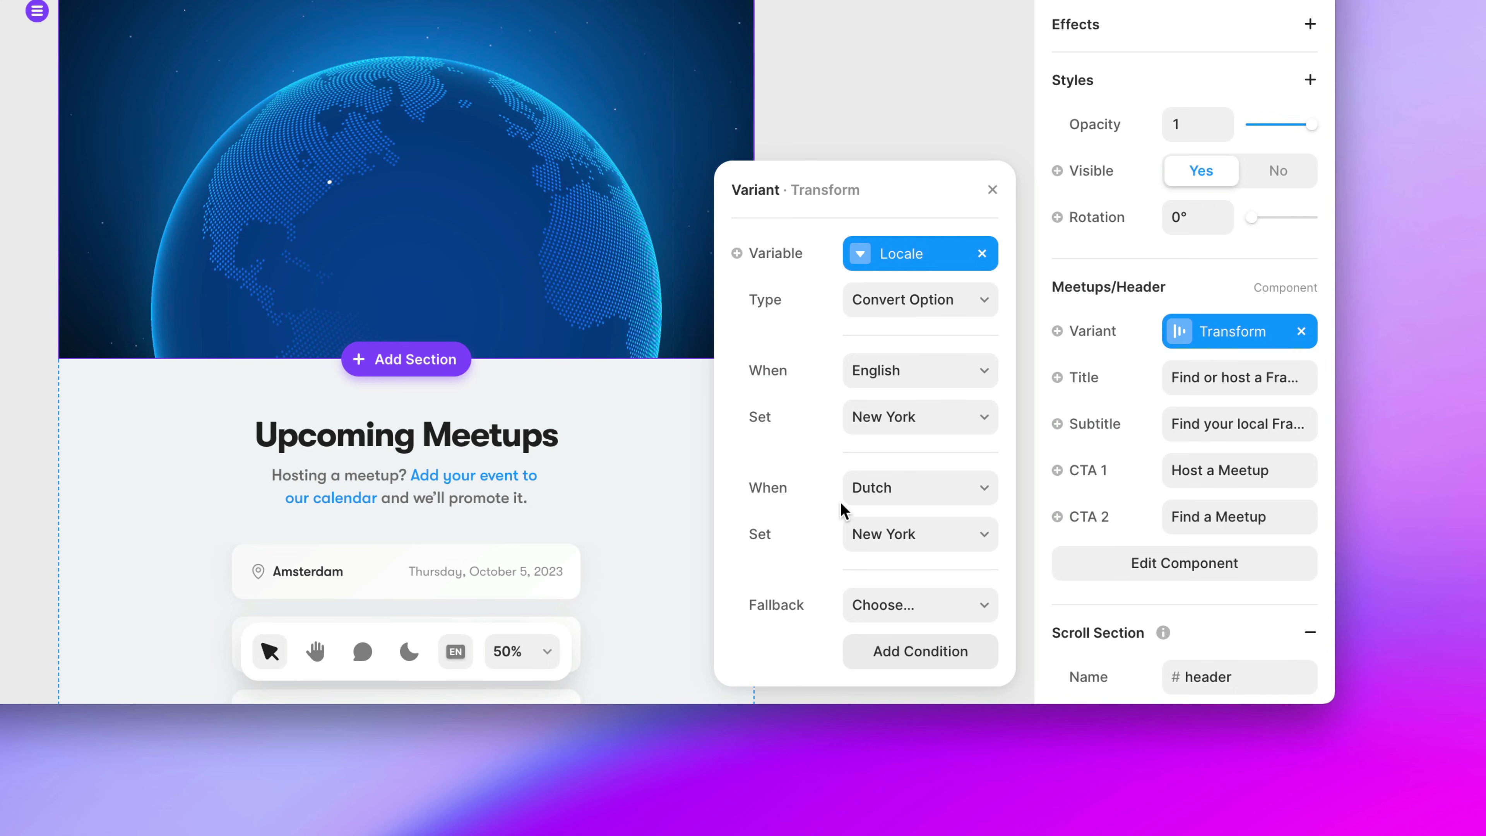
pyautogui.click(872, 544)
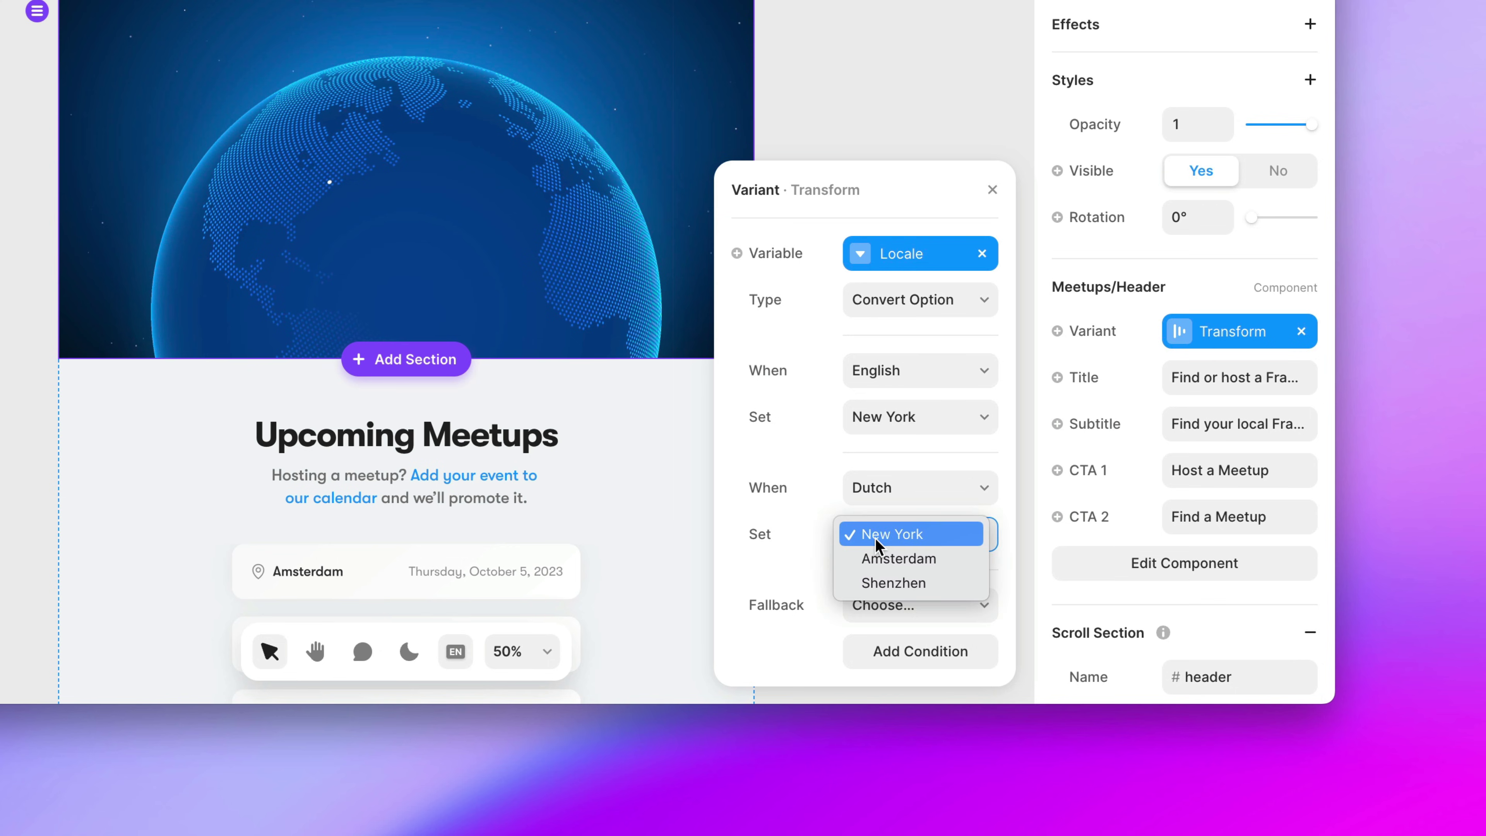
pyautogui.click(878, 564)
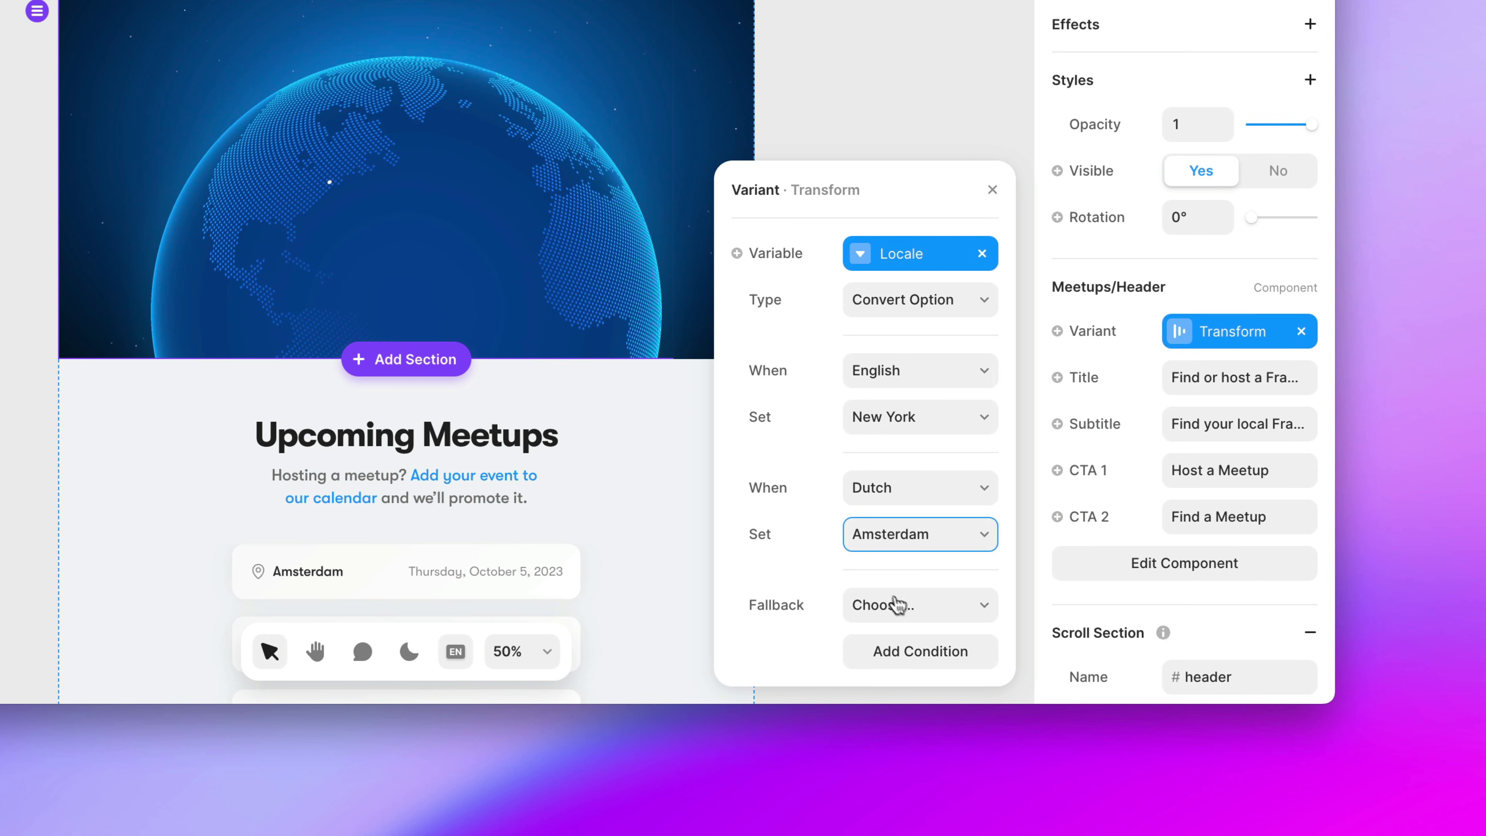
pyautogui.click(923, 660)
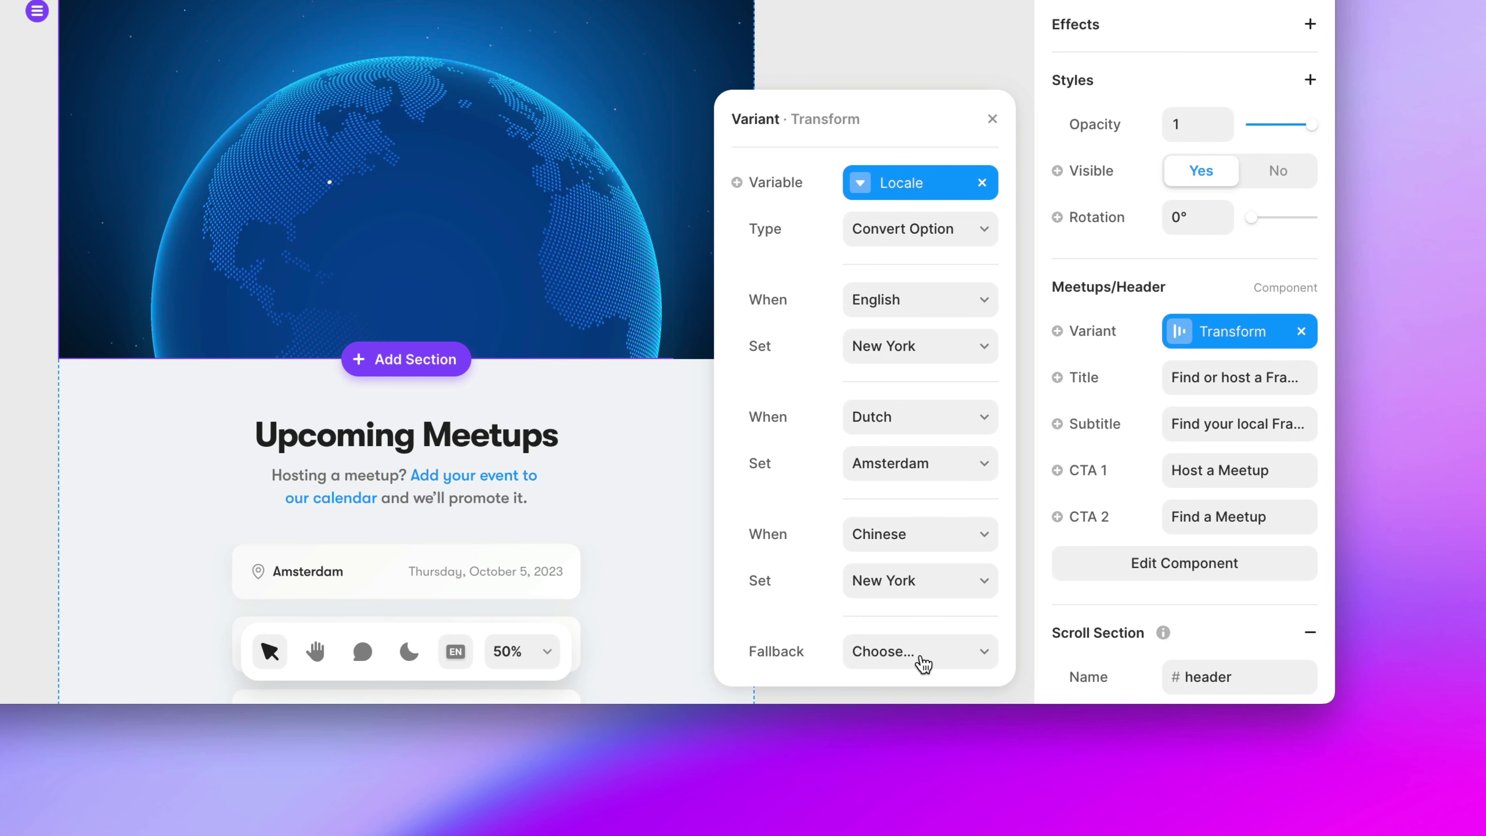
pyautogui.click(871, 582)
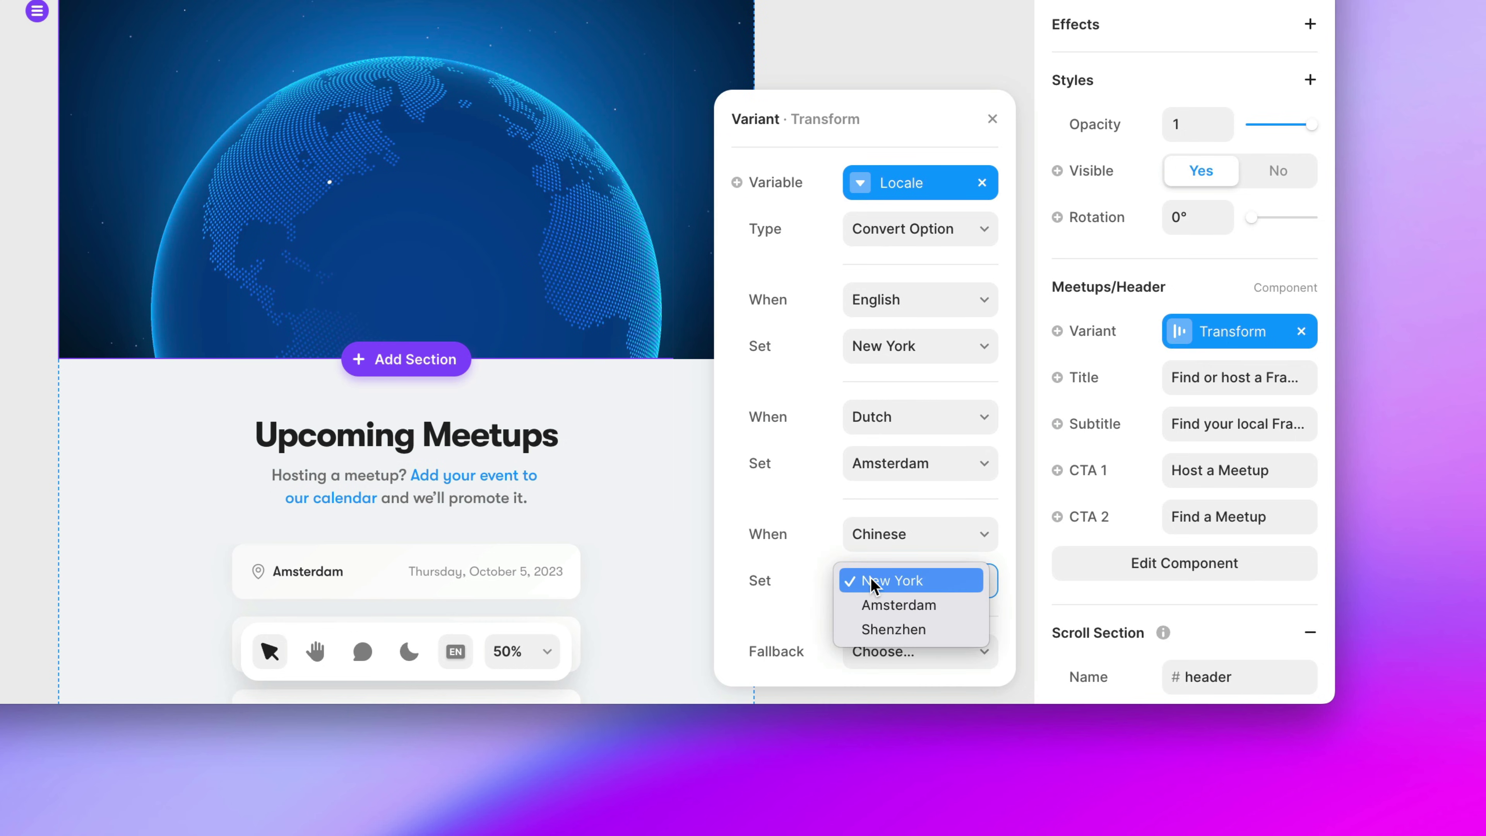
pyautogui.click(865, 630)
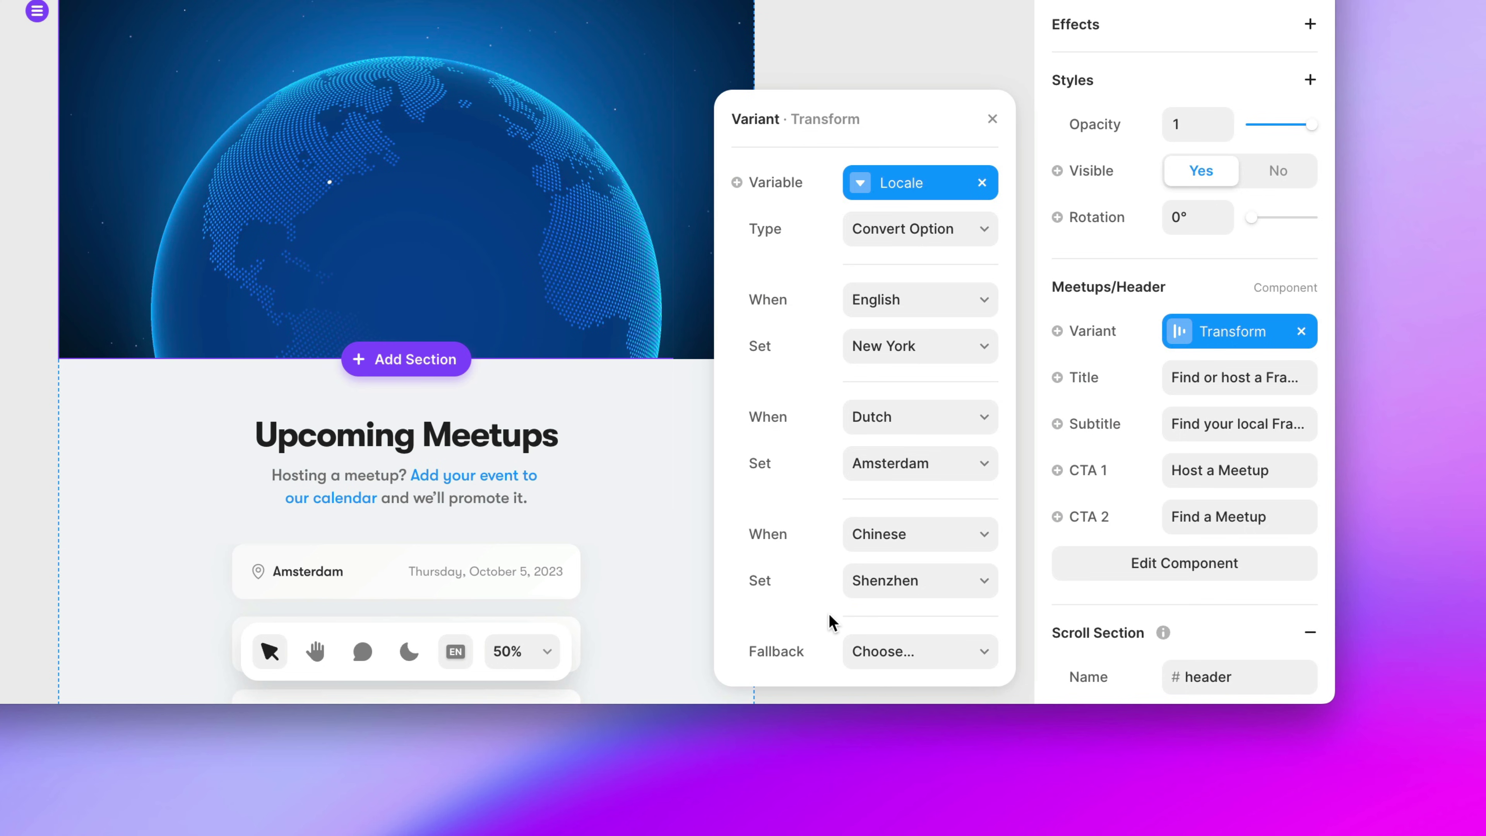
pyautogui.click(920, 660)
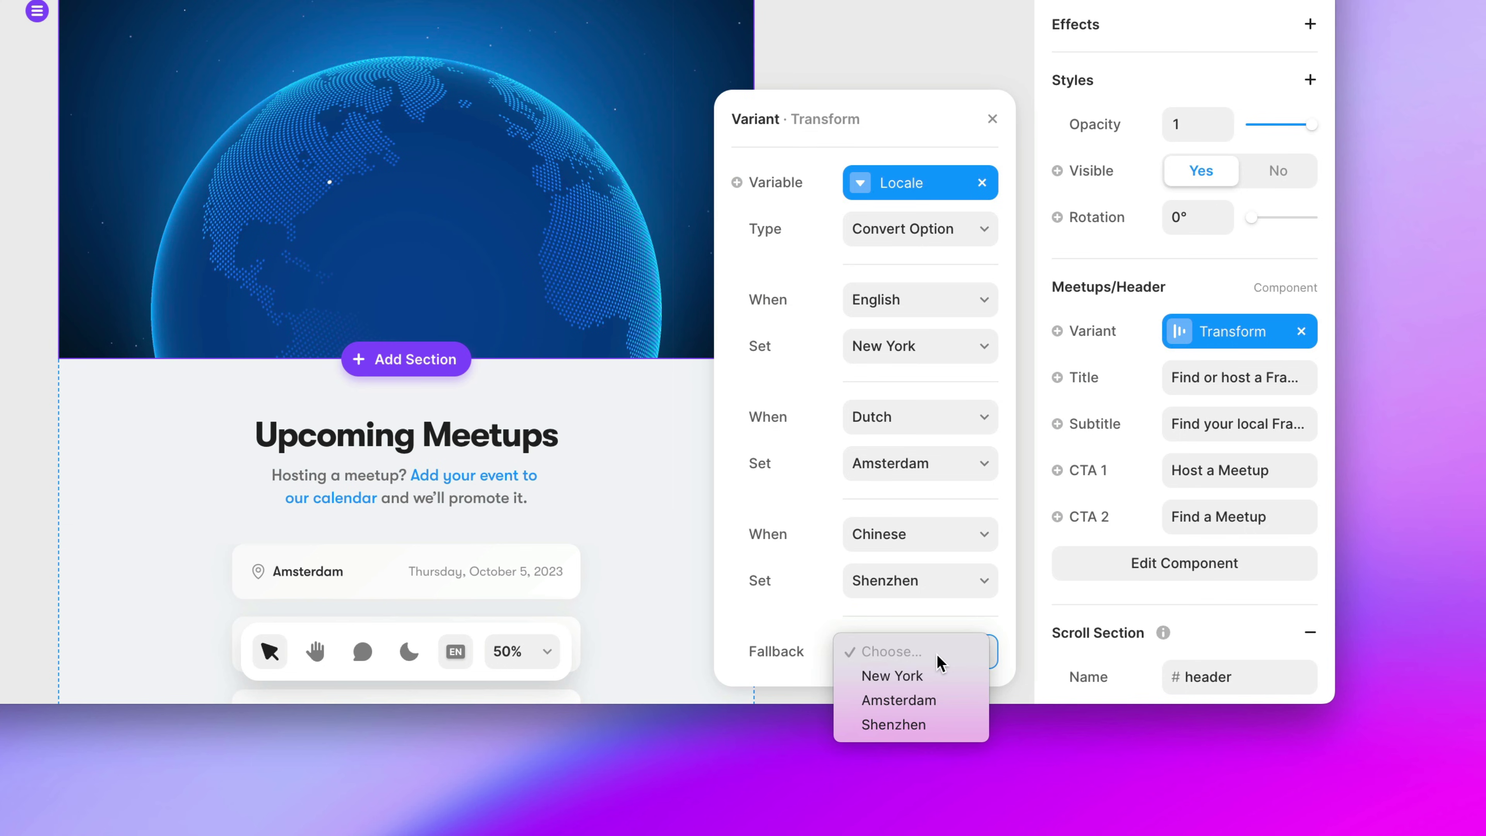
pyautogui.click(926, 677)
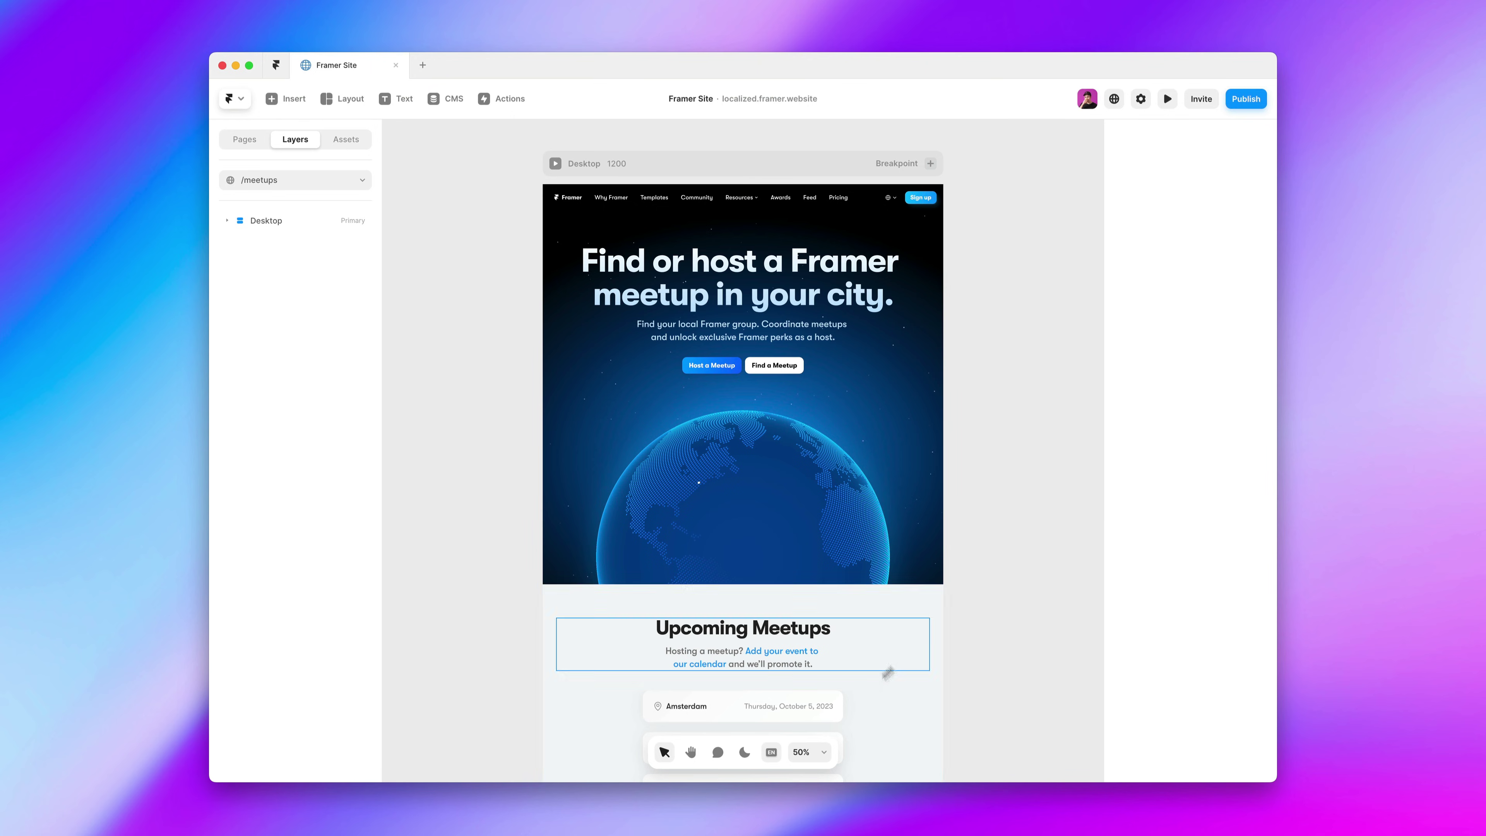
# Preview the canvas in Dutch to see the purple Amsterdam hero.
pyautogui.click(772, 753)
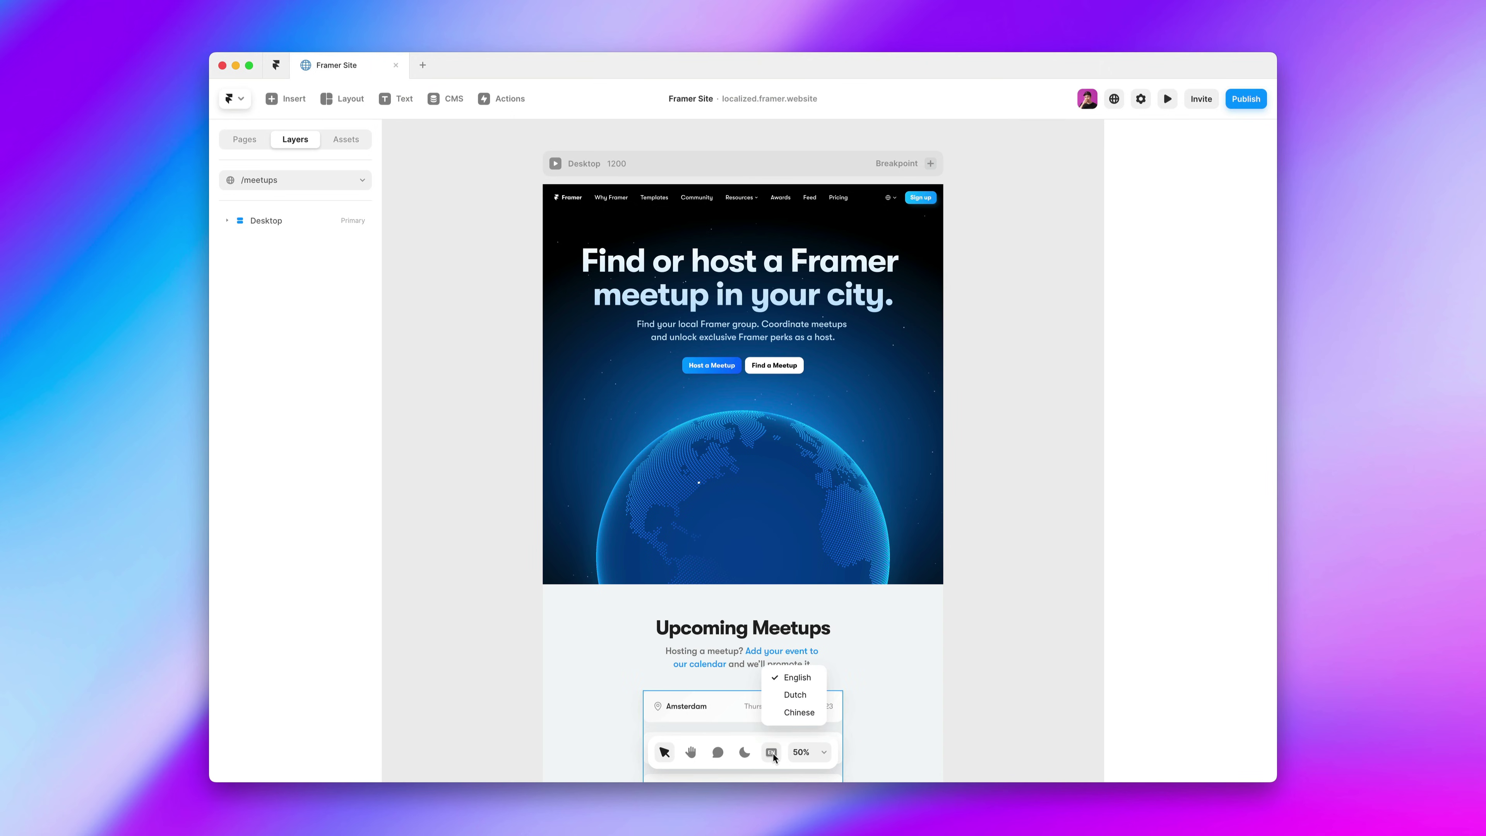
pyautogui.click(775, 696)
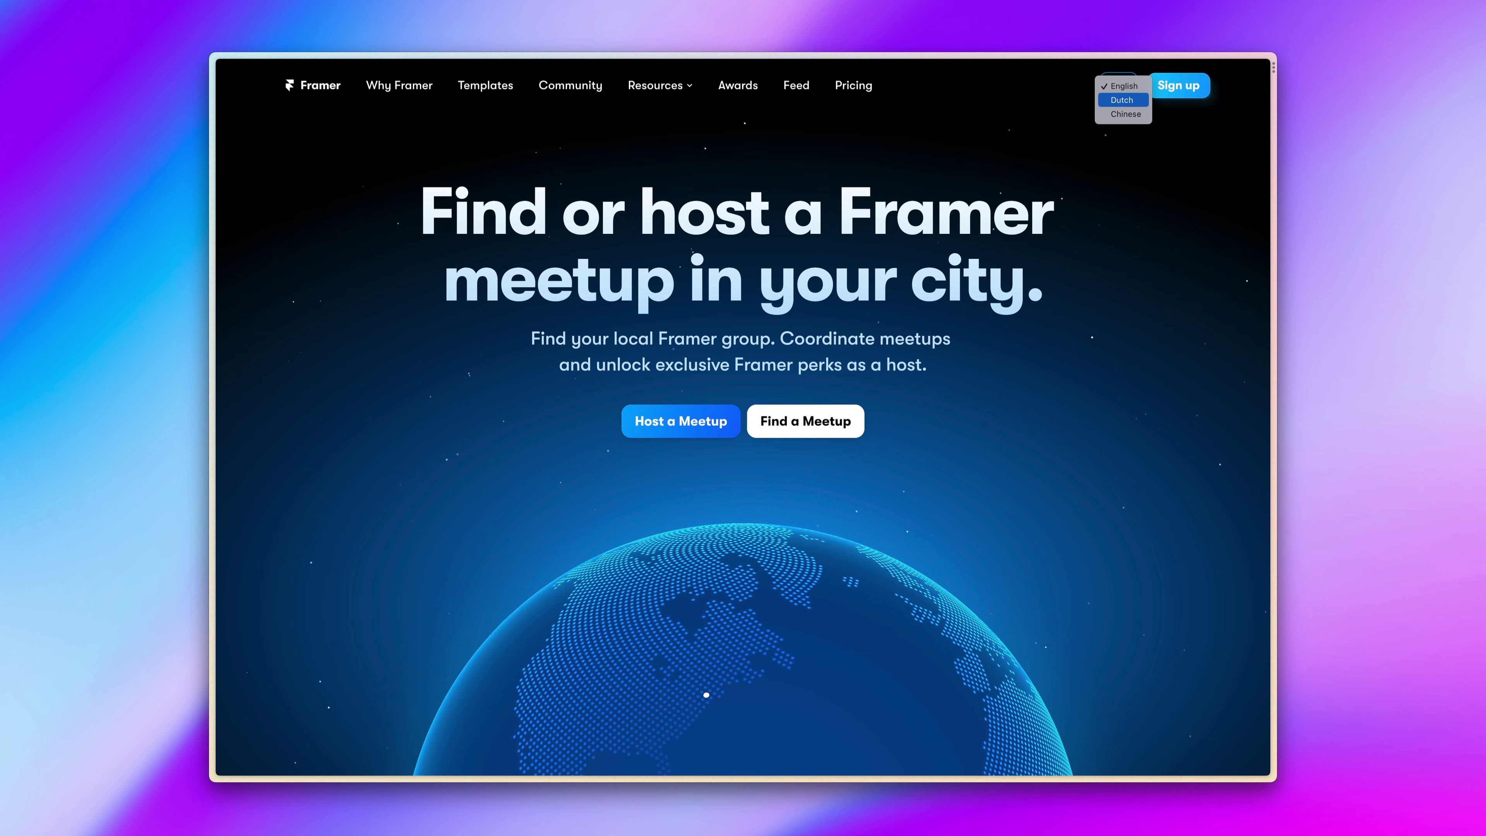
# Switch the previewed site to Dutch, then to Chinese with the pink Shenzhen hero.
pyautogui.click(1122, 99)
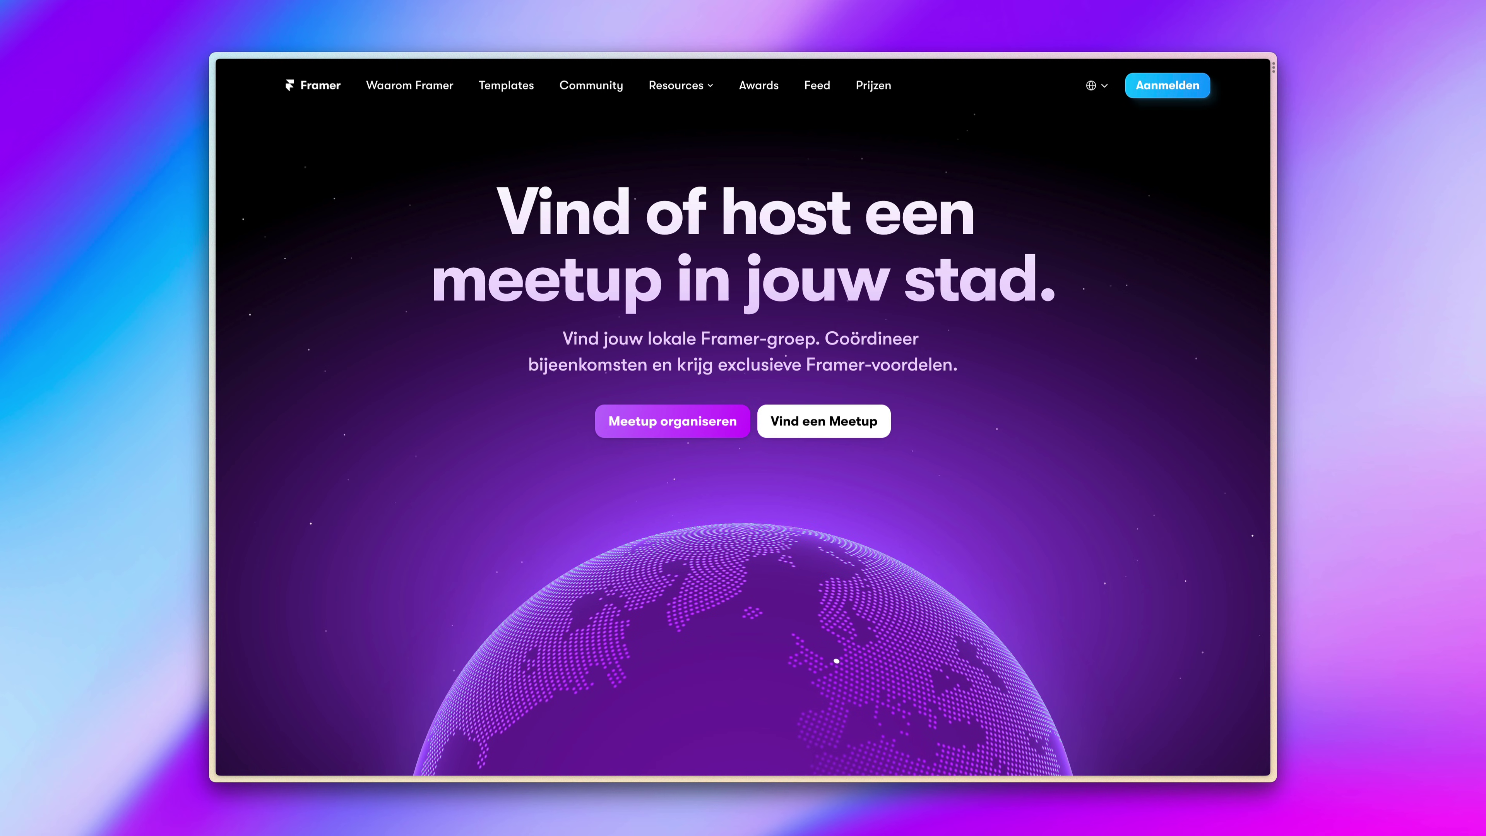
pyautogui.press('Return')
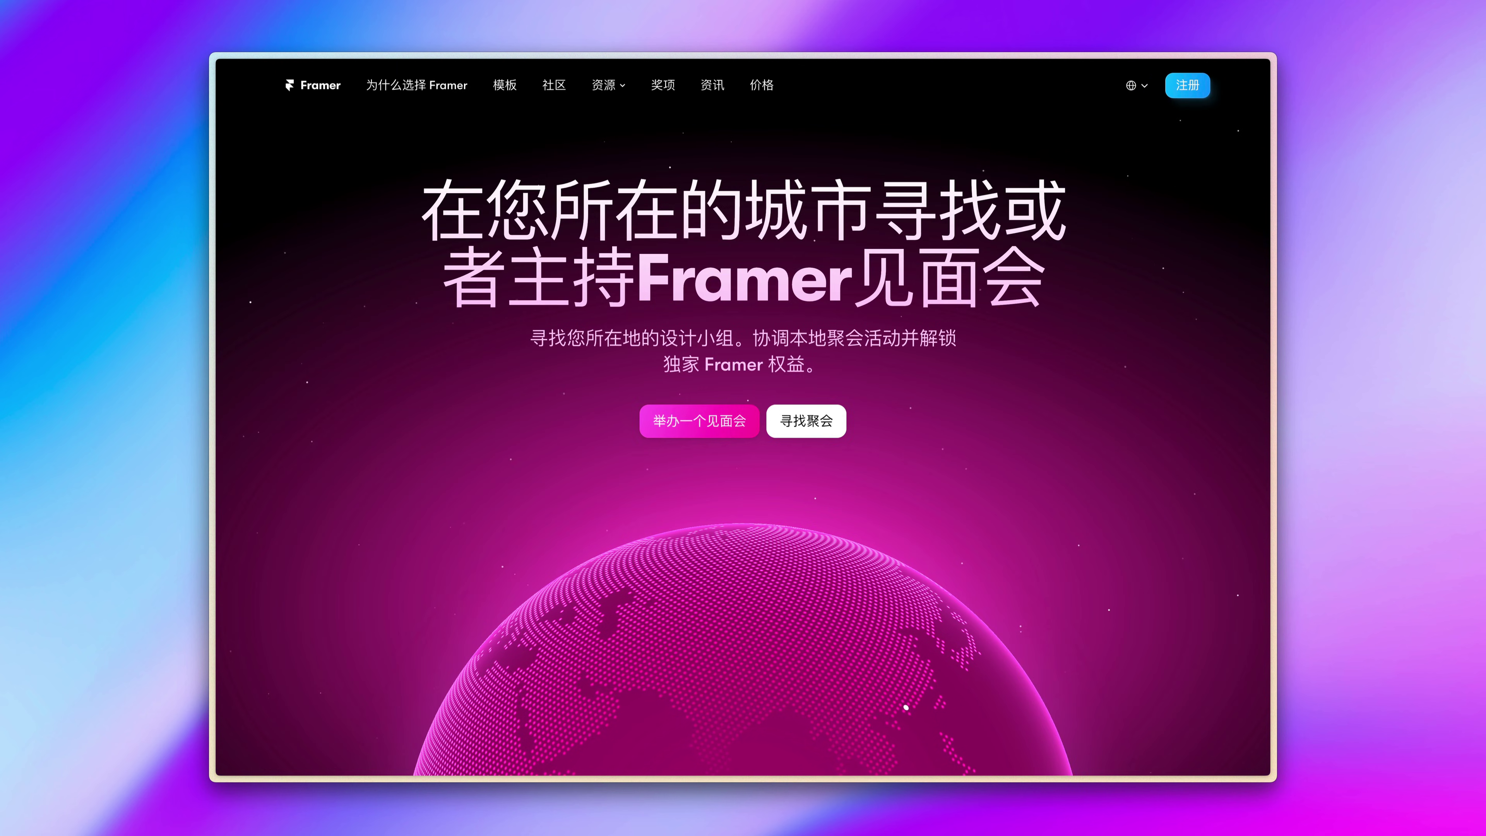